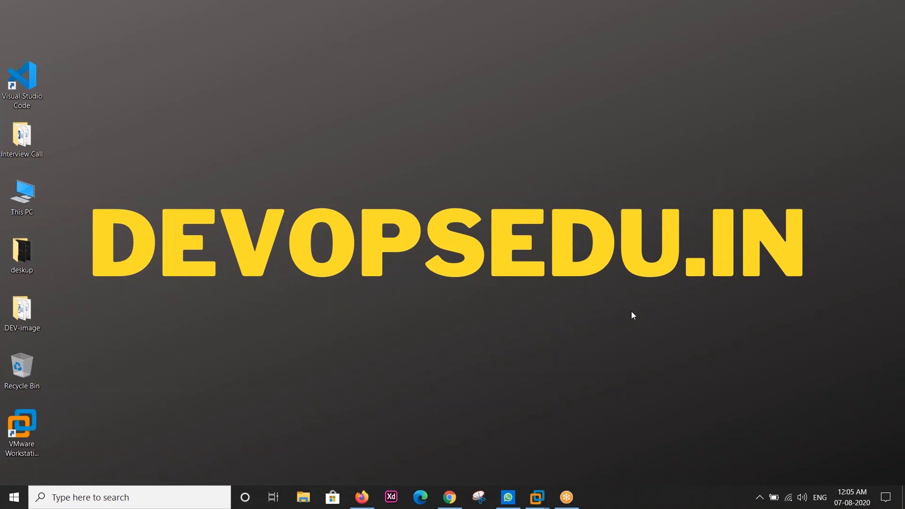
Review the app-push repository on Docker Hub and the clone address of the sample-spring-microservices repository on GitHub
key("super+d")
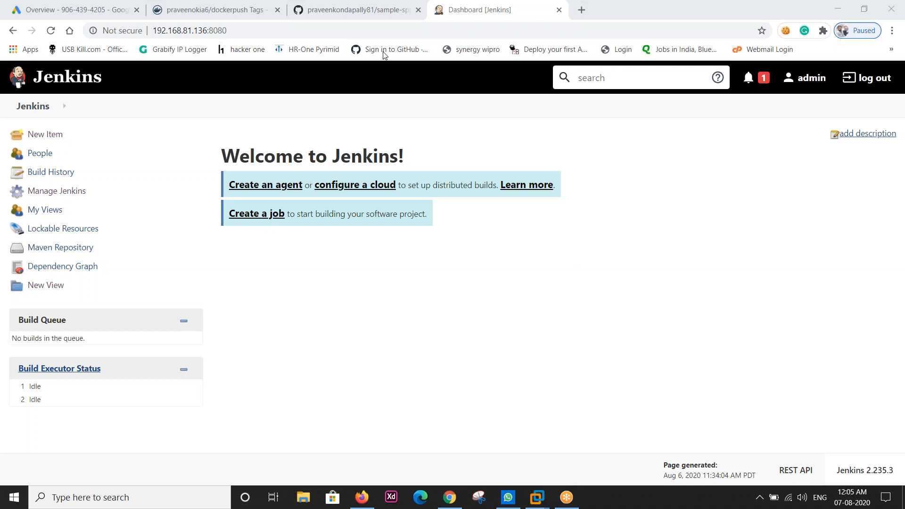
left_click(249, 14)
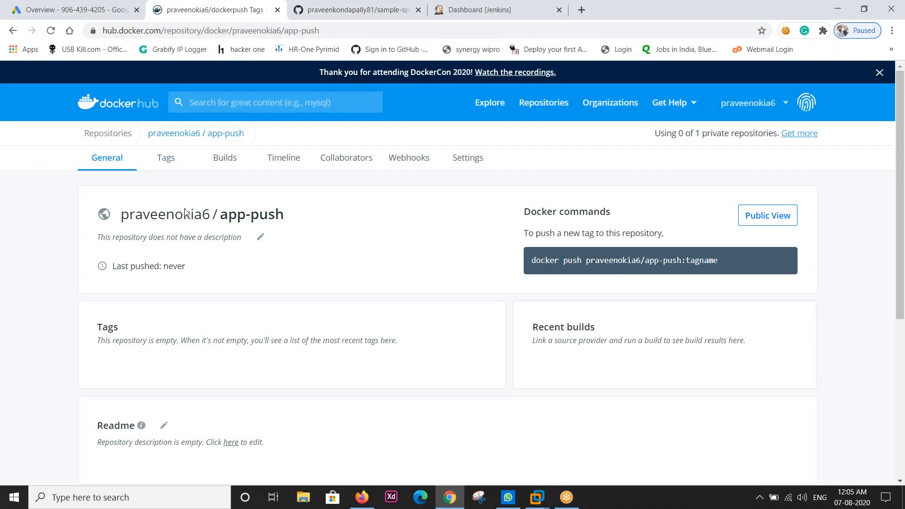
left_click_drag(220, 215, 283, 220)
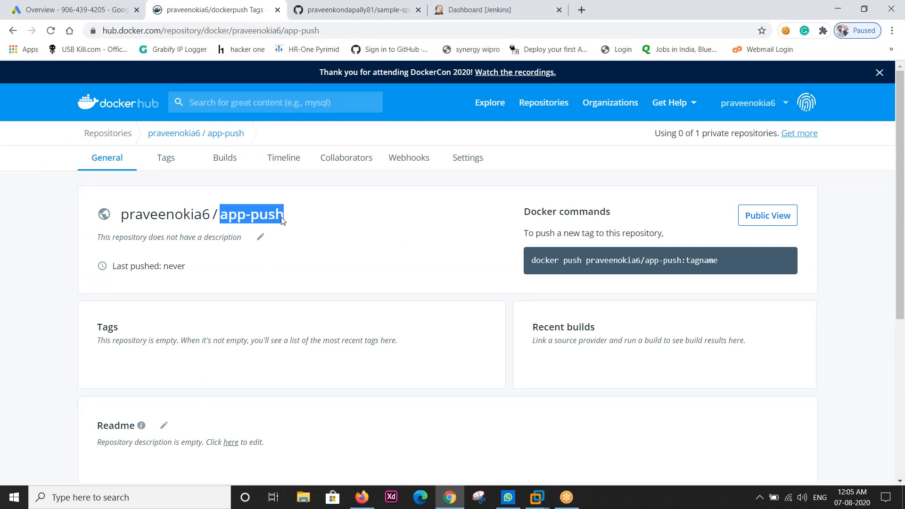
left_click(282, 218)
left_click(347, 10)
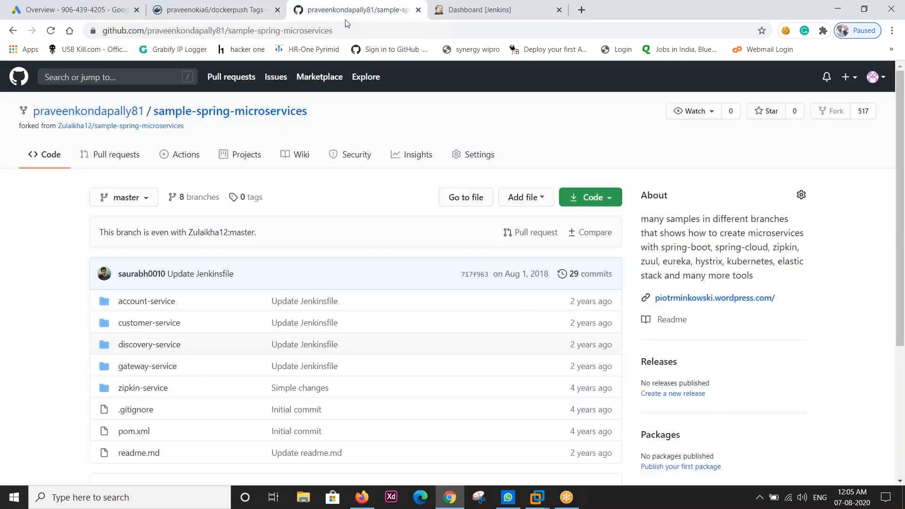
left_click(600, 199)
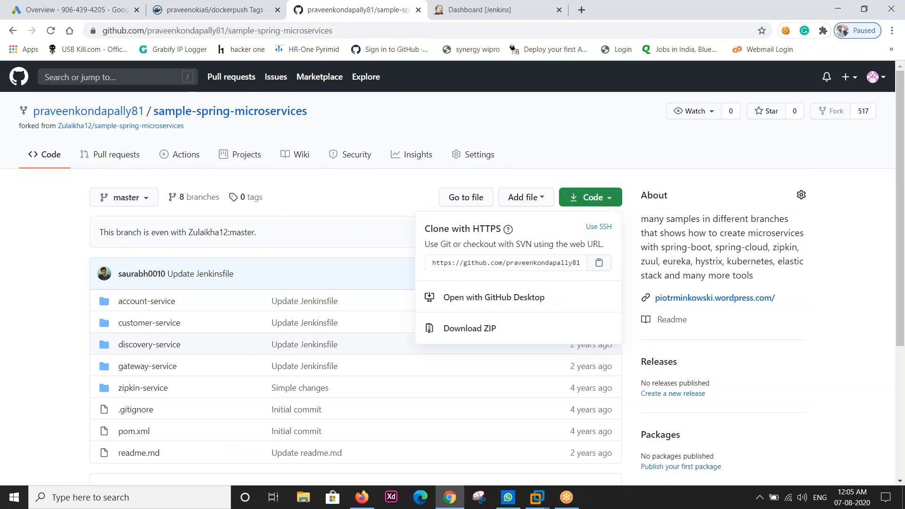
left_click(528, 148)
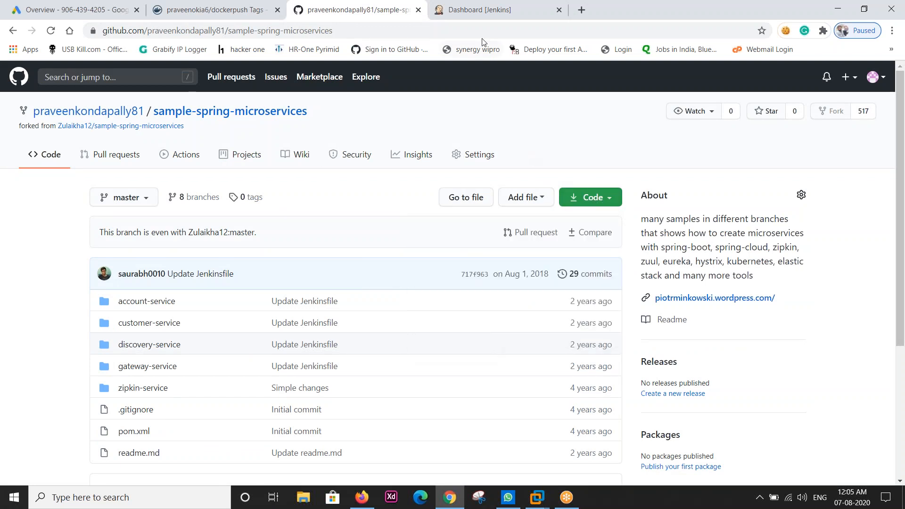
Create a Jenkins job named account-service, save it with its default configuration, and return to the dashboard
left_click(479, 10)
left_click(45, 135)
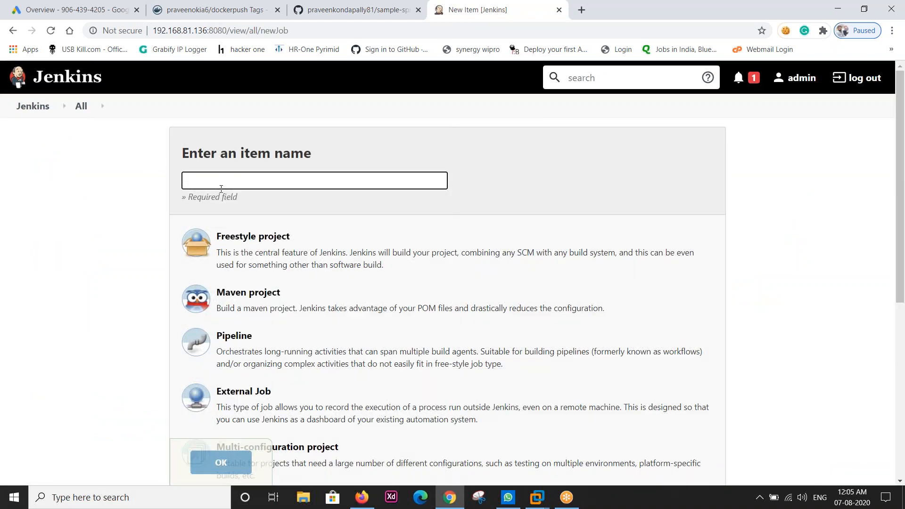
left_click(220, 182)
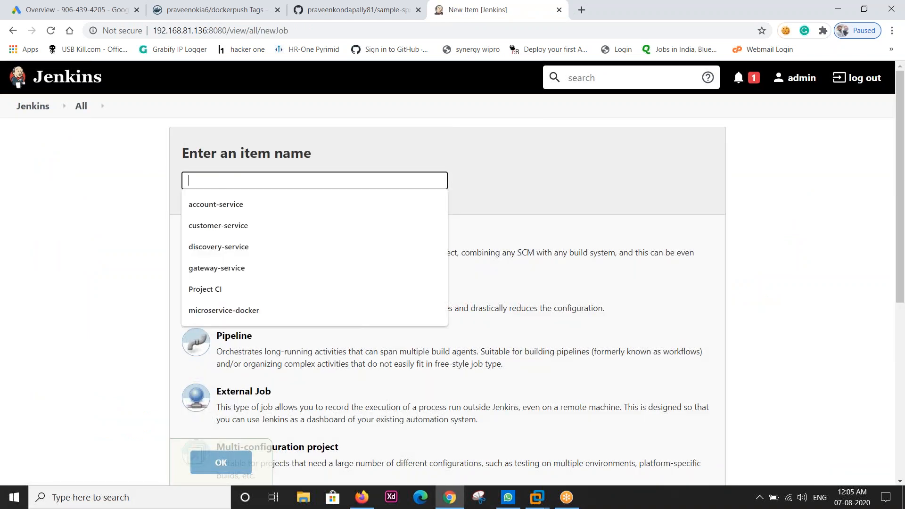
left_click(216, 204)
left_click(220, 462)
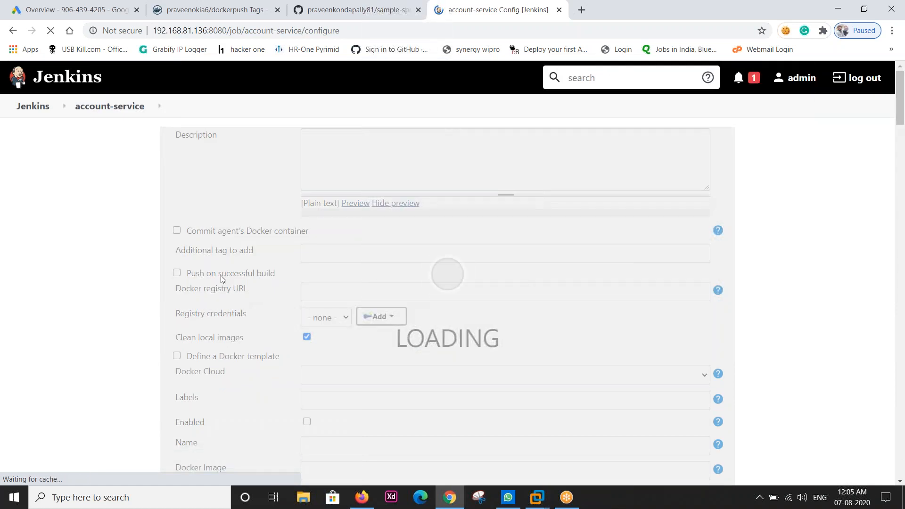
left_click(214, 469)
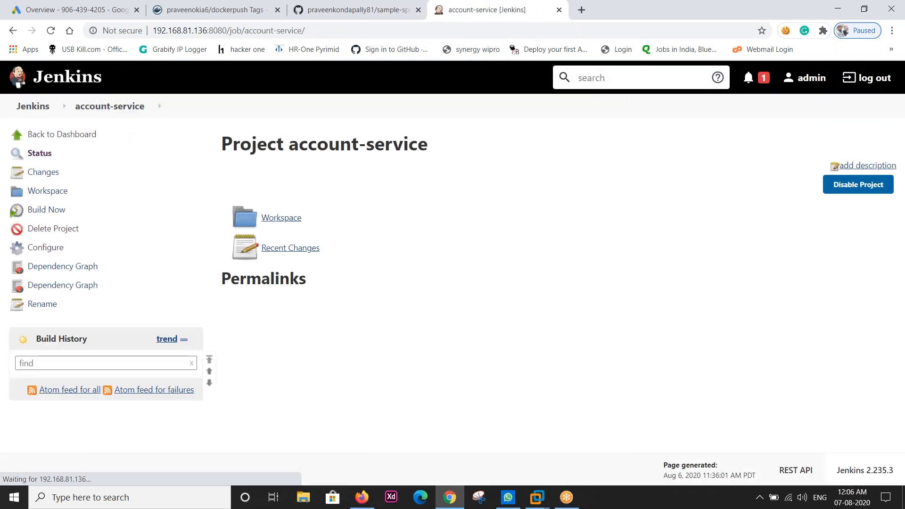
left_click(90, 136)
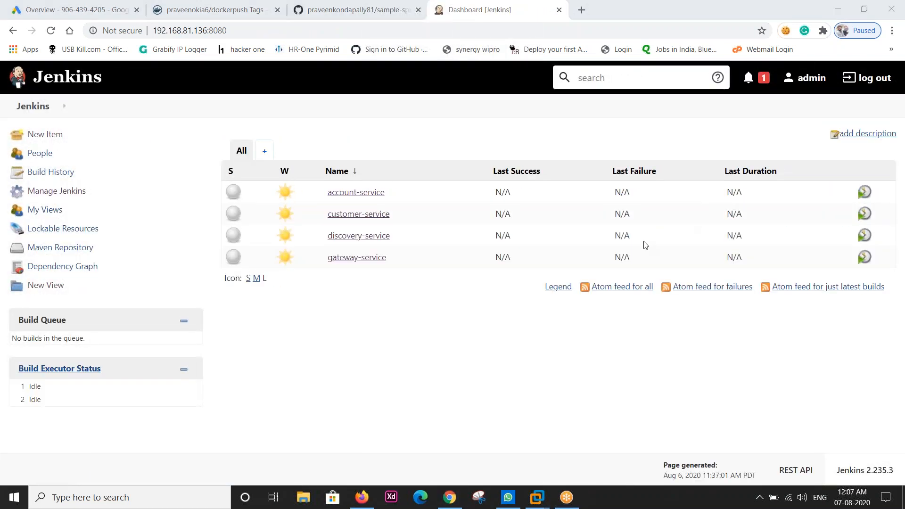
Configure the account-service job to use Git with the HTTPS clone URL of the GitHub sample-spring-microservices repository
mouse_move(393, 195)
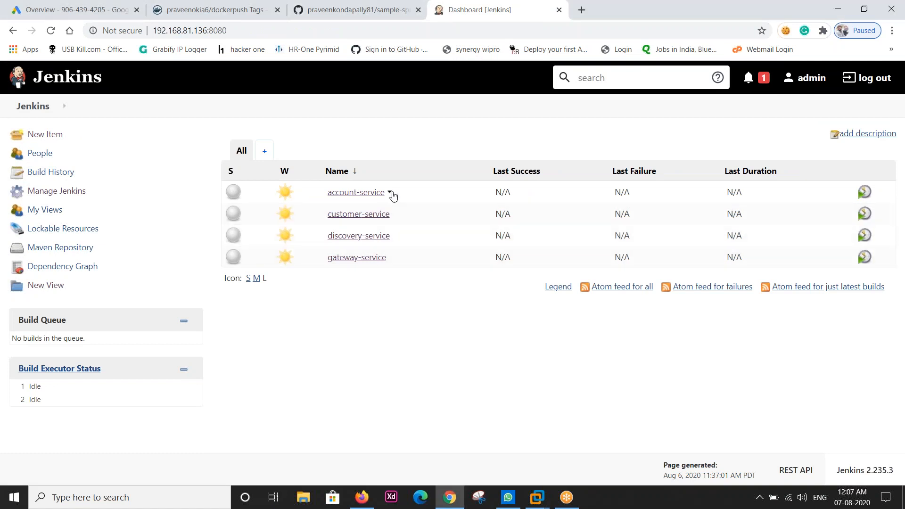
left_click(390, 193)
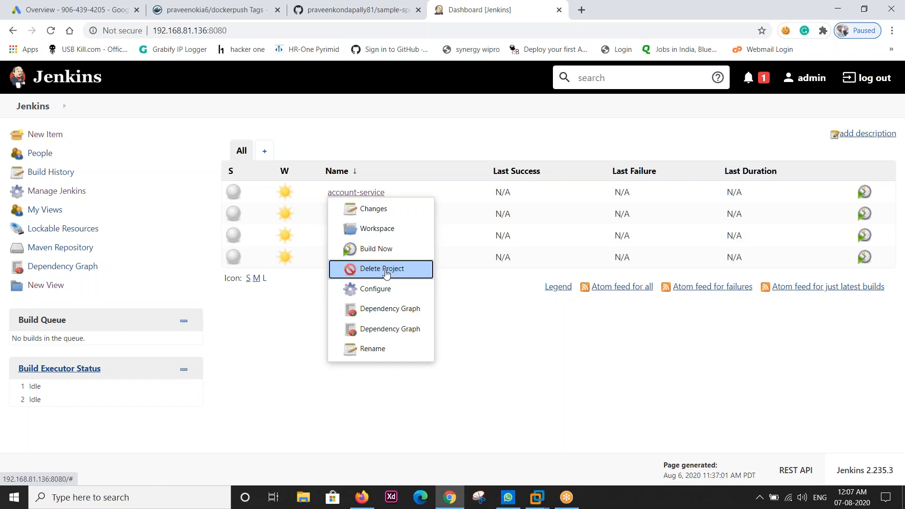
left_click(384, 289)
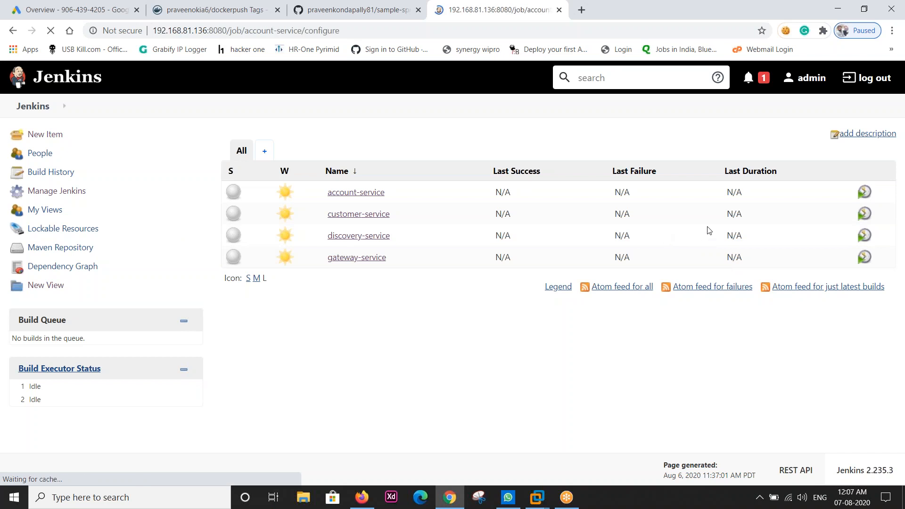
left_click(363, 11)
left_click(596, 202)
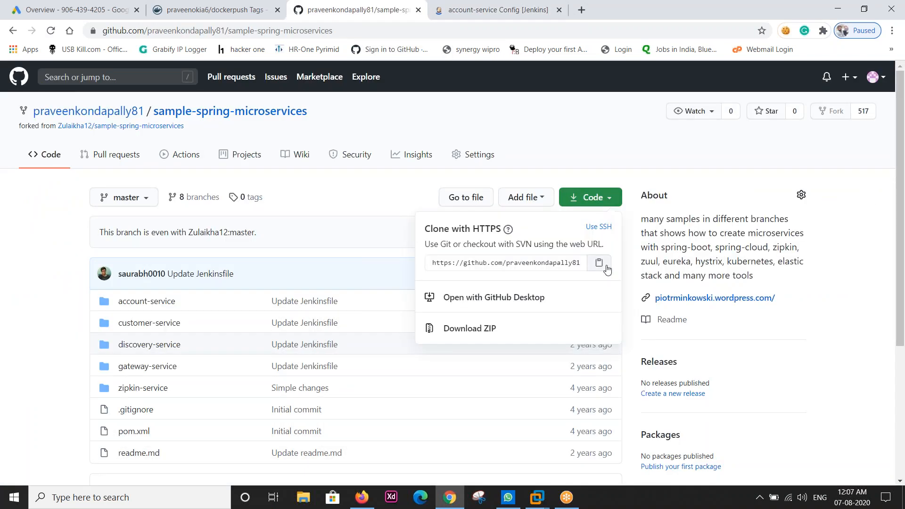
left_click(520, 14)
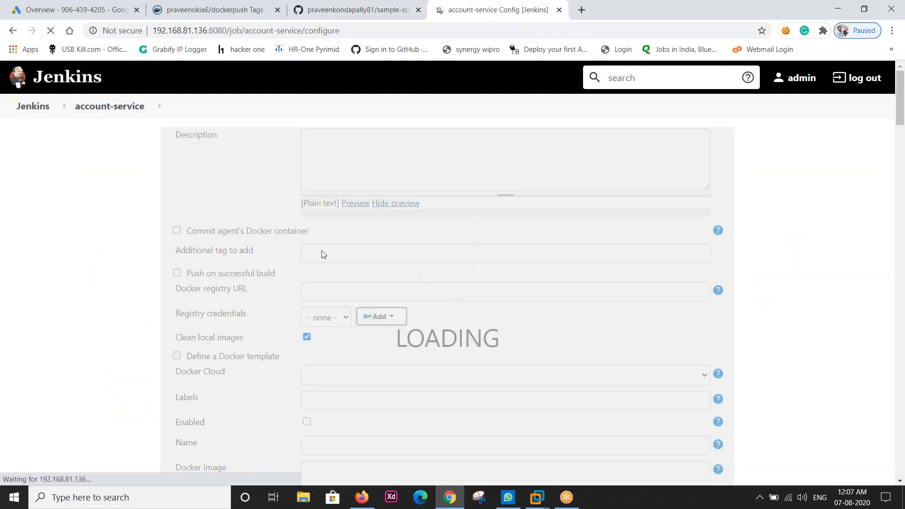
left_click(314, 147)
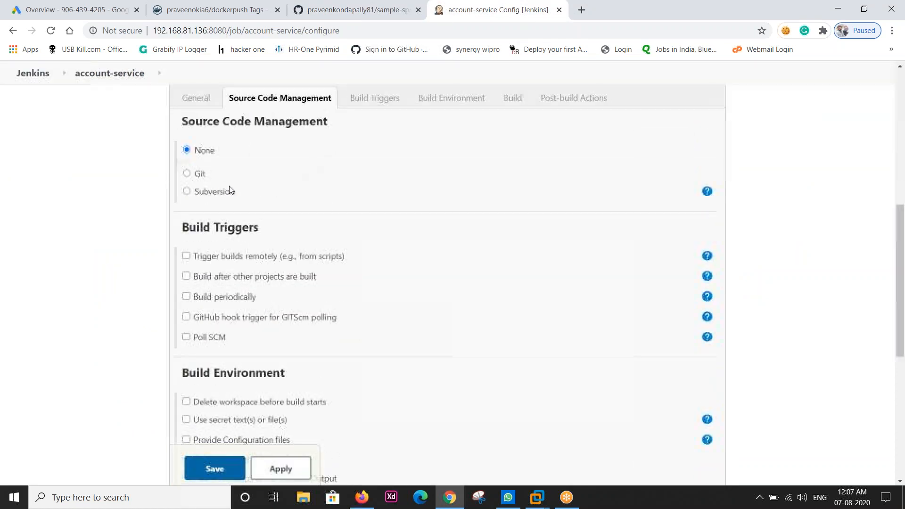
left_click(200, 174)
left_click(374, 212)
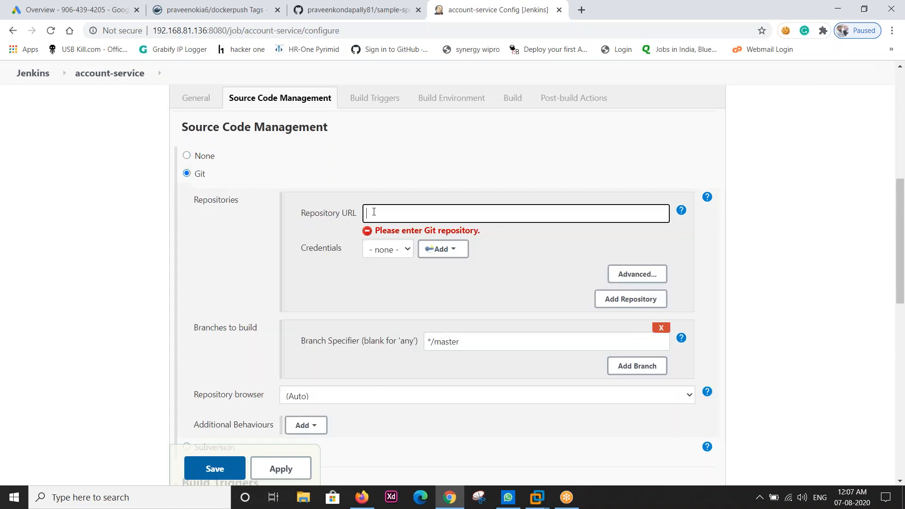
type("https://github.com/praveenkondapally81/sample-spring-microservices.git")
left_click(321, 277)
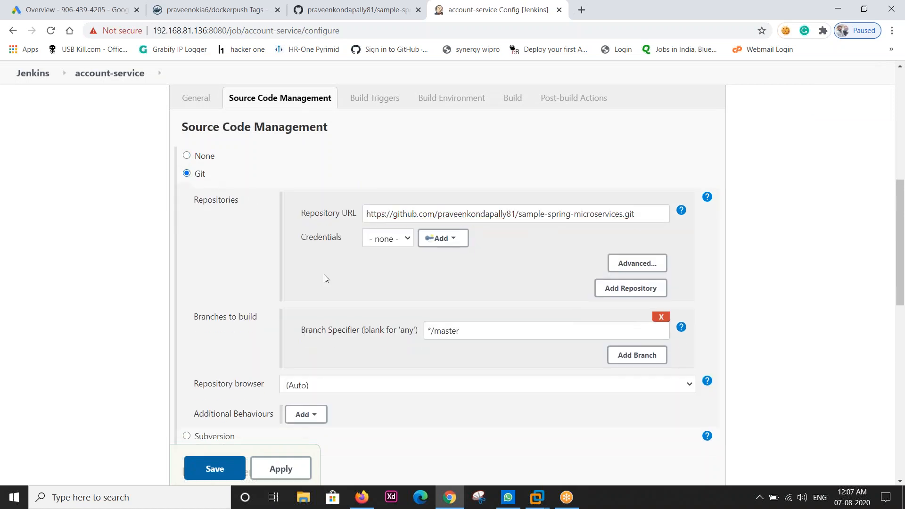
Add an Execute shell build step to account-service with the commands "cd account-service" and "mvn clean install"
scroll(363, 285, "down", 2)
left_click(509, 97)
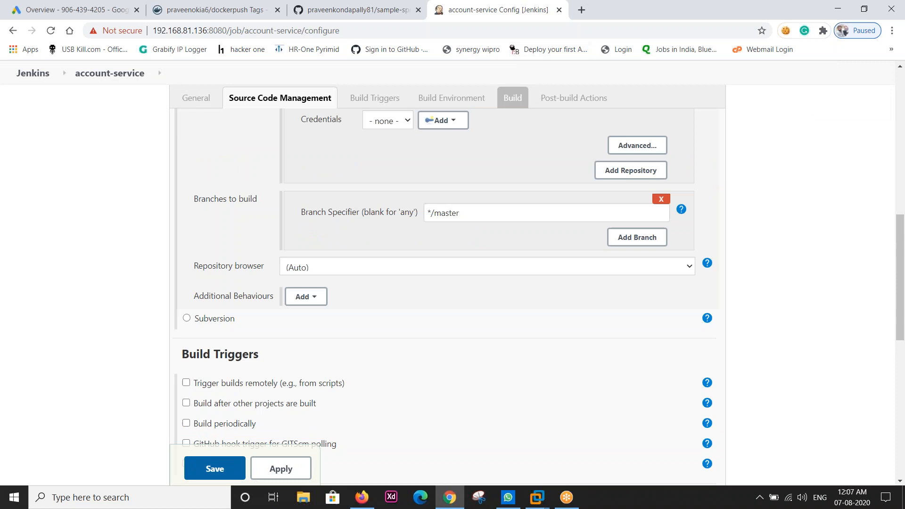
left_click(214, 289)
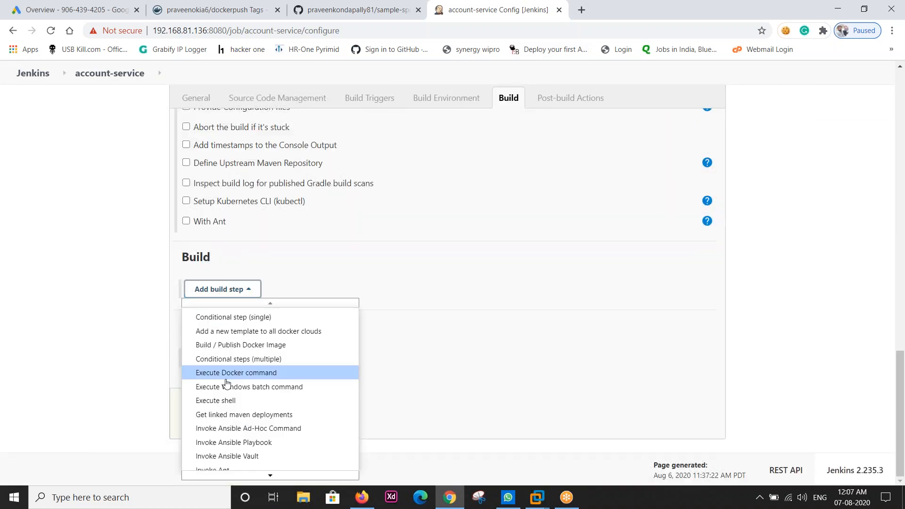
left_click(232, 400)
left_click(302, 333)
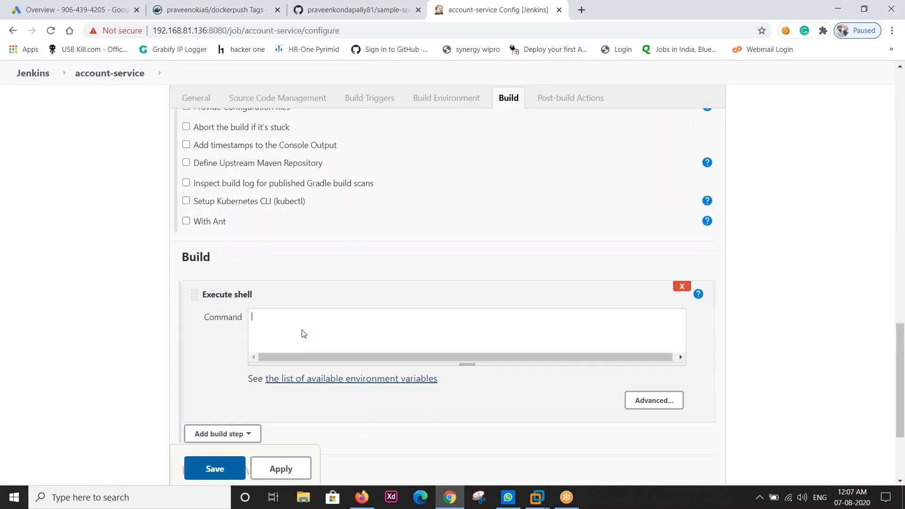
type("cd account-ser")
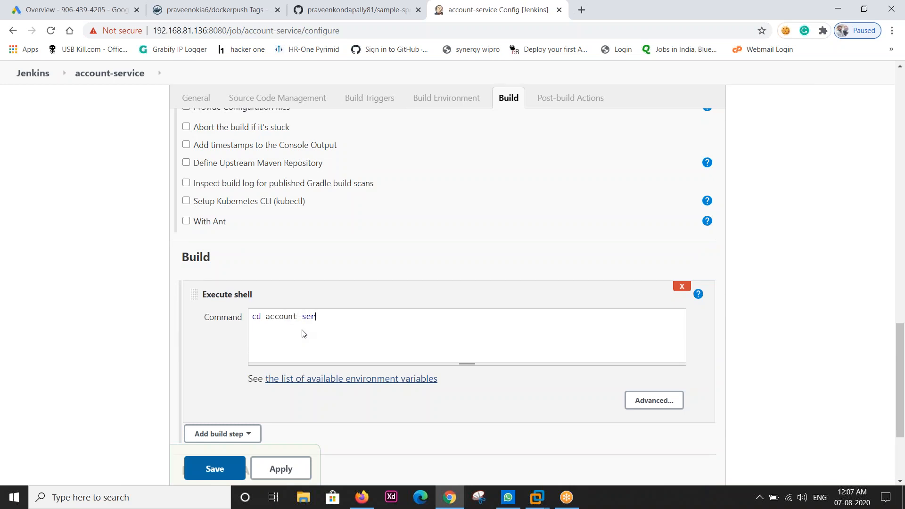
type("vice")
key("Return")
type("mvn clean install")
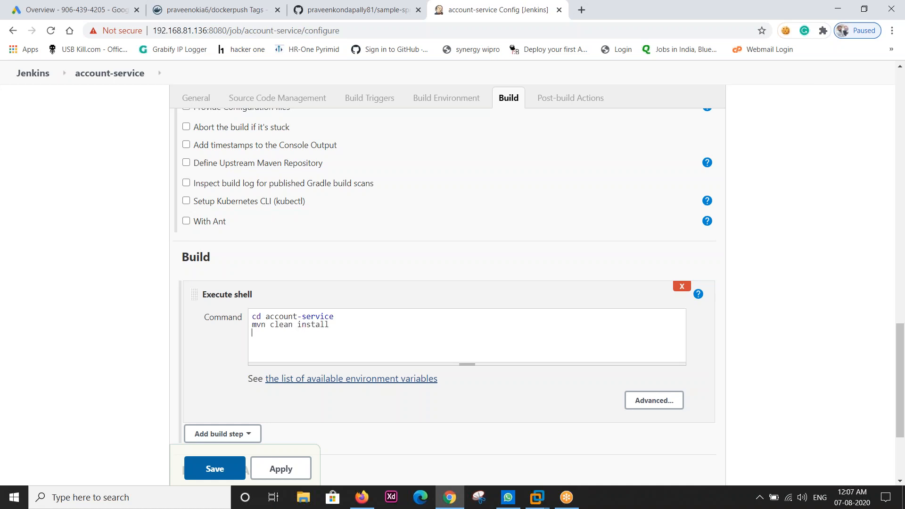
Append shell lines that run docker build -t for the Docker Hub account's app-push image from "." and sudo docker push for that image
key("Return")
type("docker build")
type("-t praveenokia6/")
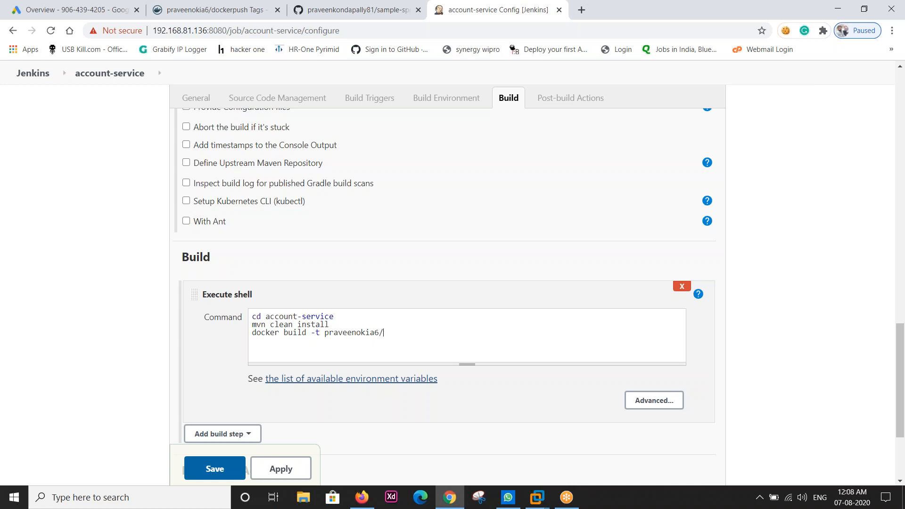
type("app-push")
left_click(215, 11)
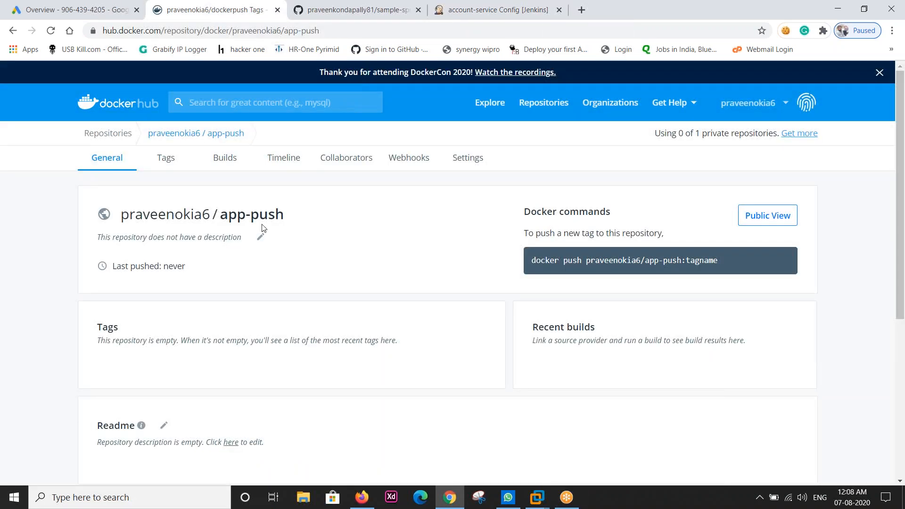
left_click(512, 15)
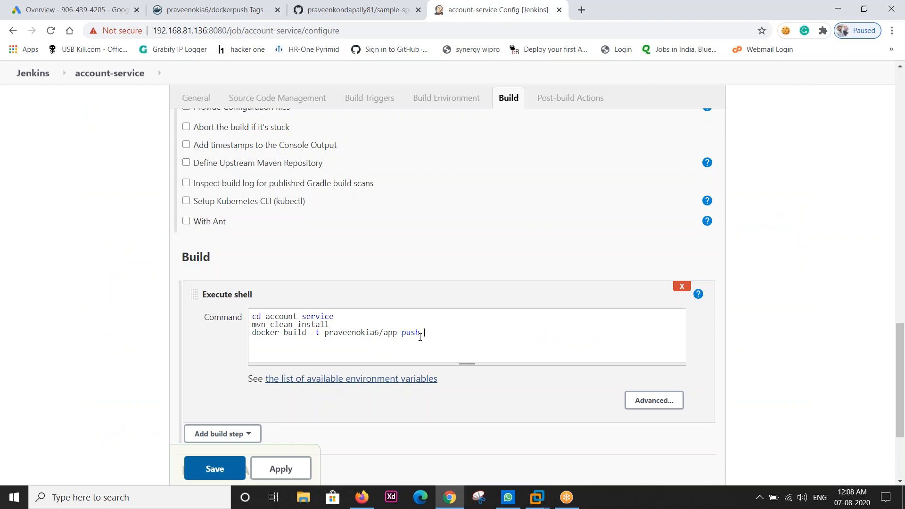
type("sudo docker push praveenokia")
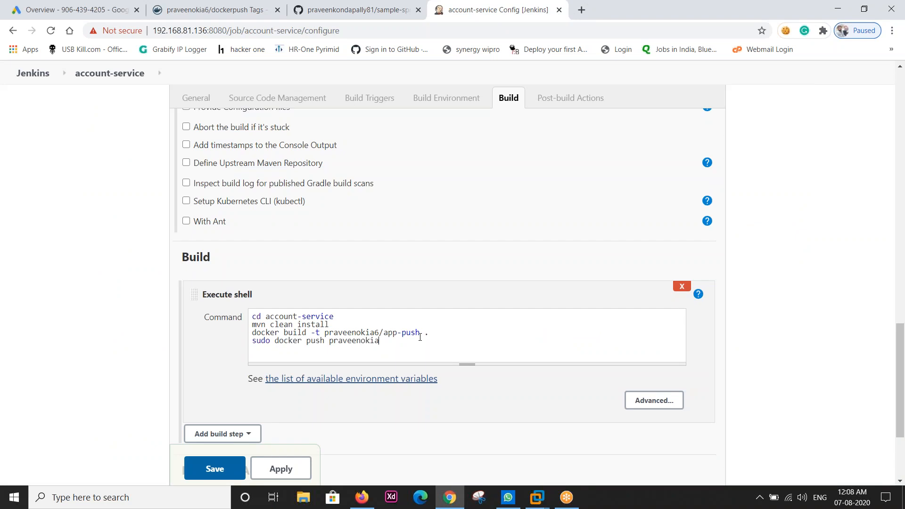
type("6/app-push")
Add a Build other projects post-build action that triggers customer-service, and save the account-service job
scroll(376, 406, "down", 1)
scroll(374, 404, "down", 2)
left_click(267, 391)
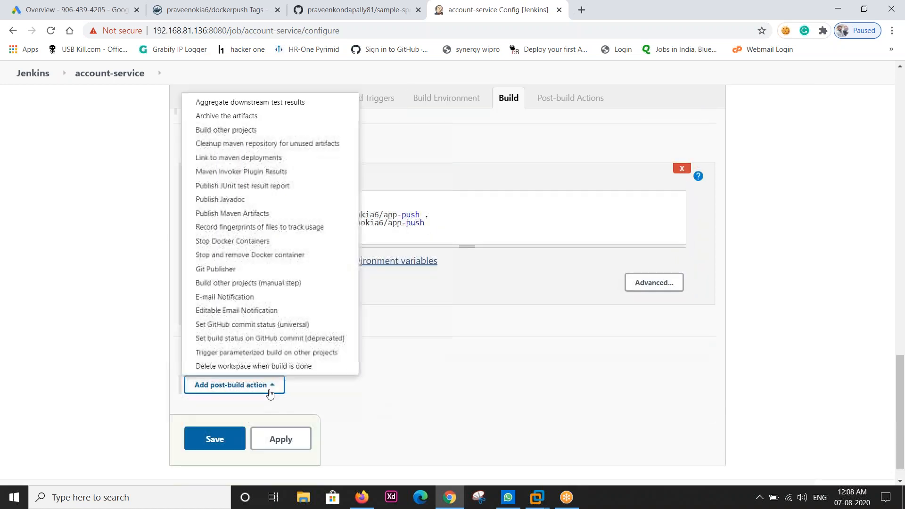
left_click(285, 130)
left_click(333, 412)
scroll(284, 271, "down", 4)
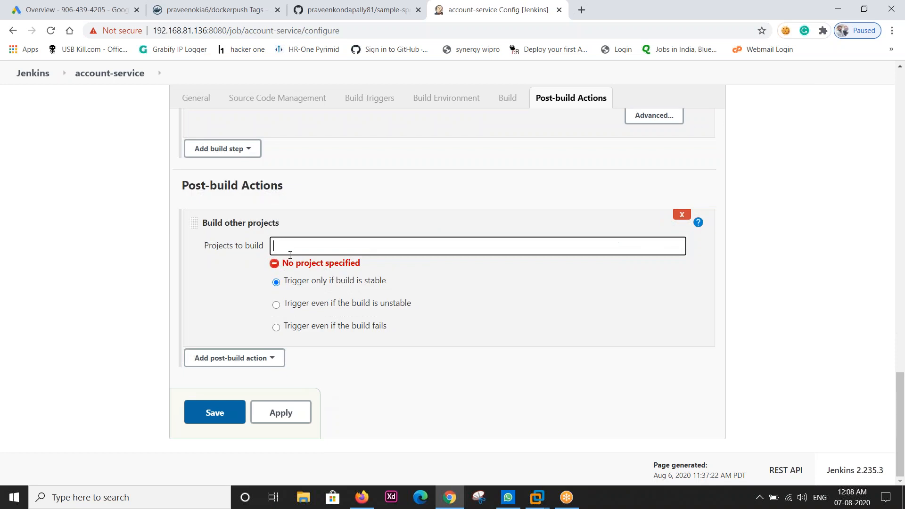
type("cu")
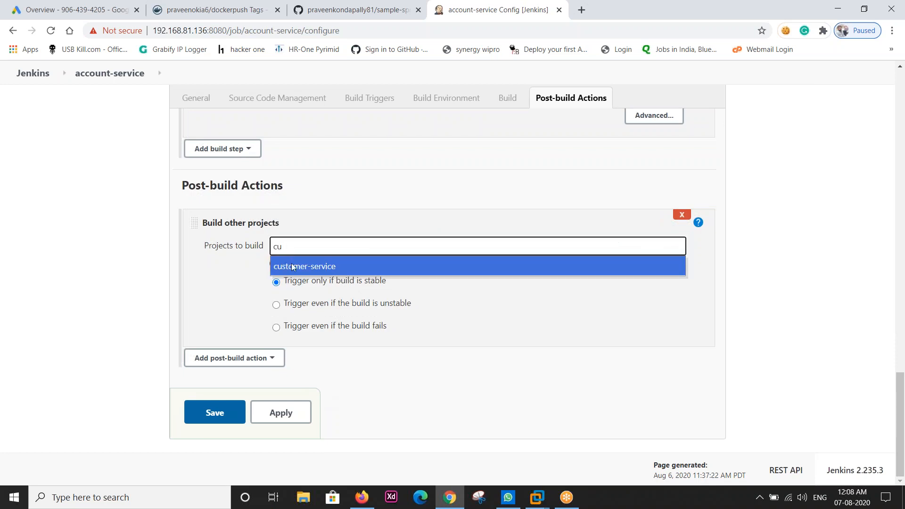
left_click(292, 267)
left_click(423, 369)
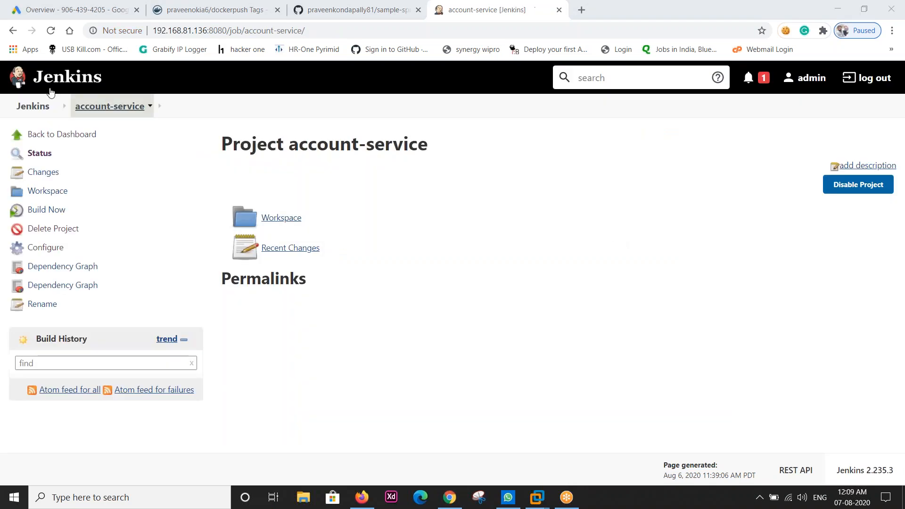
Configure the customer-service job to use Git with the HTTPS clone URL copied from the GitHub sample-spring-microservices repository
left_click(59, 136)
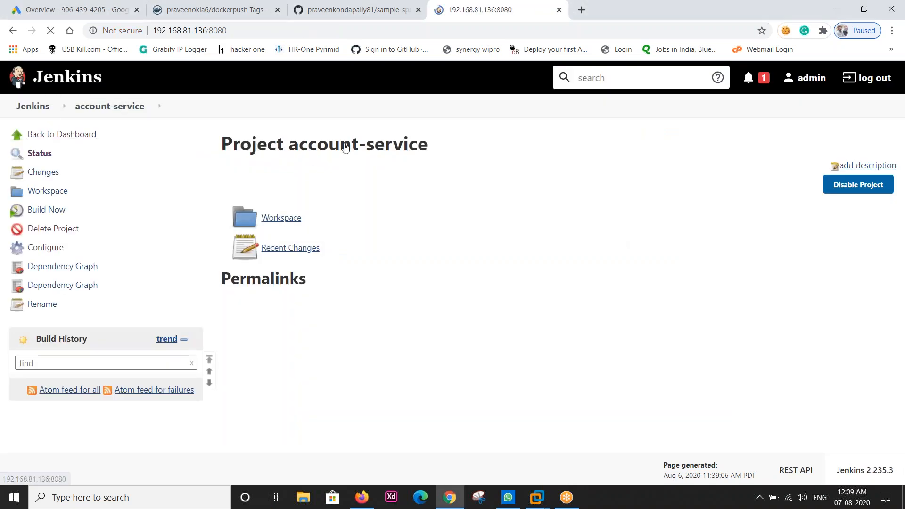
left_click(394, 214)
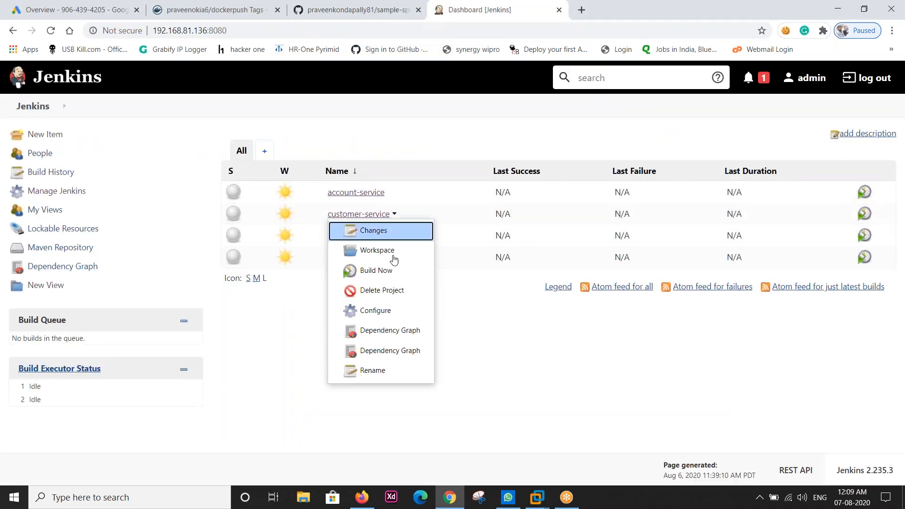
left_click(380, 306)
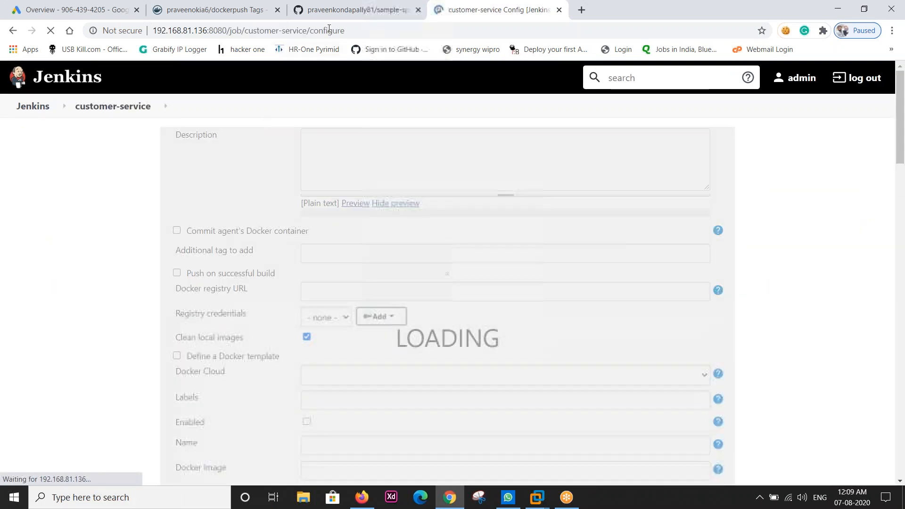
left_click(357, 10)
left_click(600, 263)
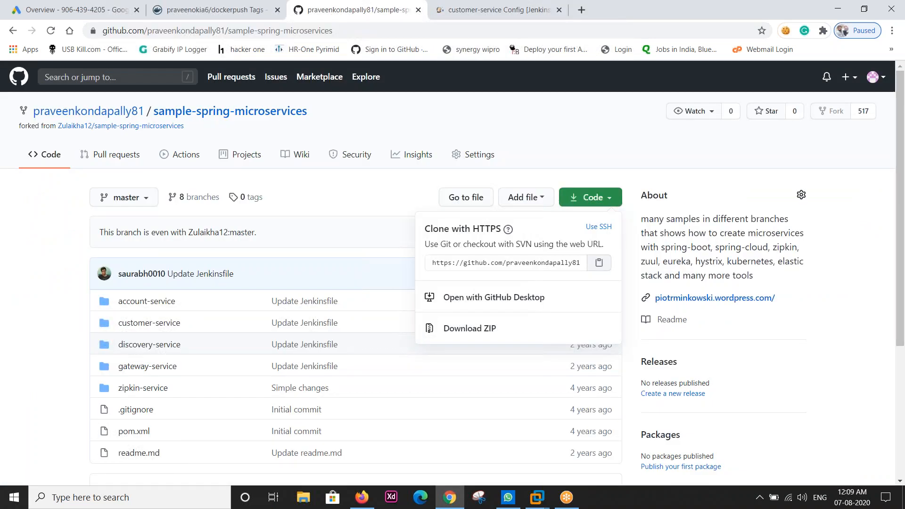
left_click(490, 9)
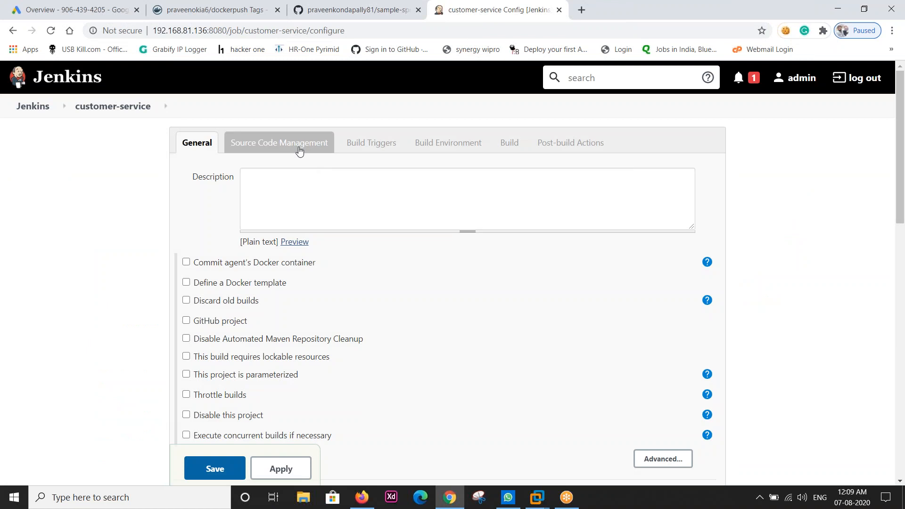
left_click(280, 142)
left_click(187, 174)
left_click(398, 213)
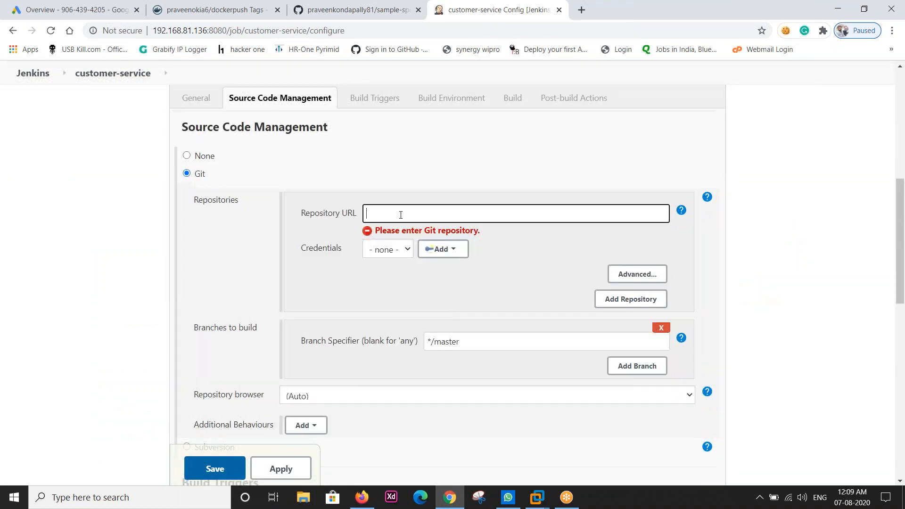
type("https://github.com/praveenkondapally81/sample-spring-microservices.git")
left_click(386, 277)
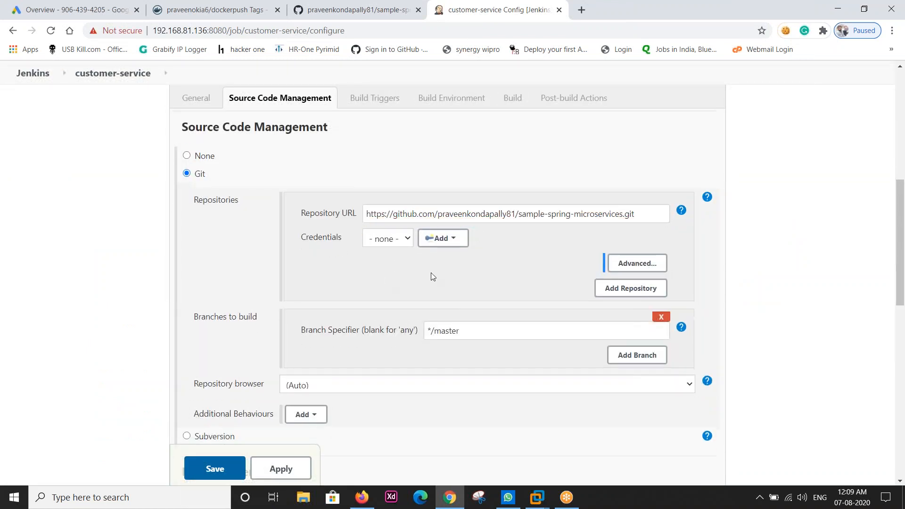
Add an Execute shell build step to customer-service with the commands "cd customer-service" and "mvn clean install"
left_click(512, 97)
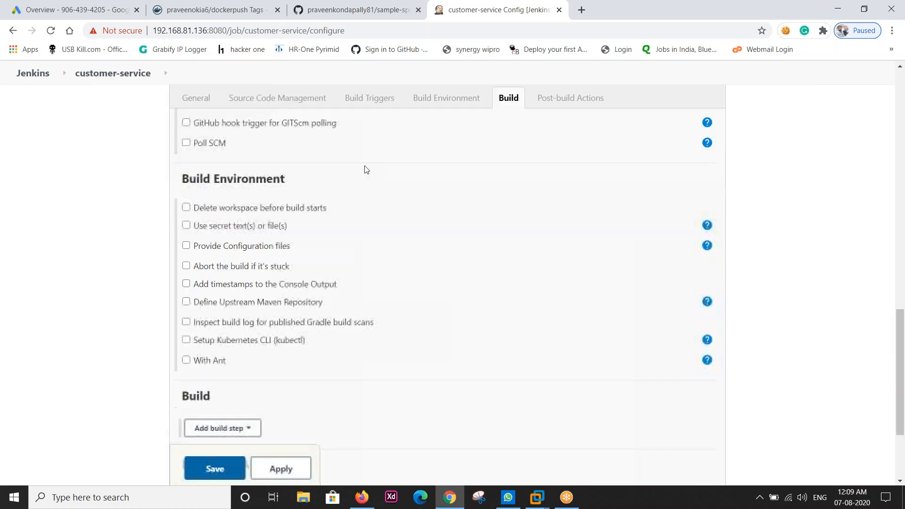
left_click(231, 289)
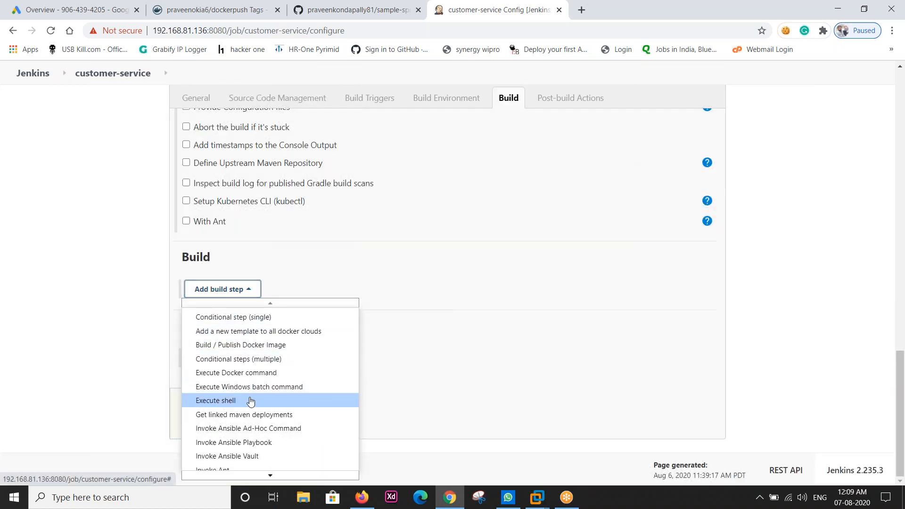
left_click(217, 400)
left_click(312, 343)
type("cd")
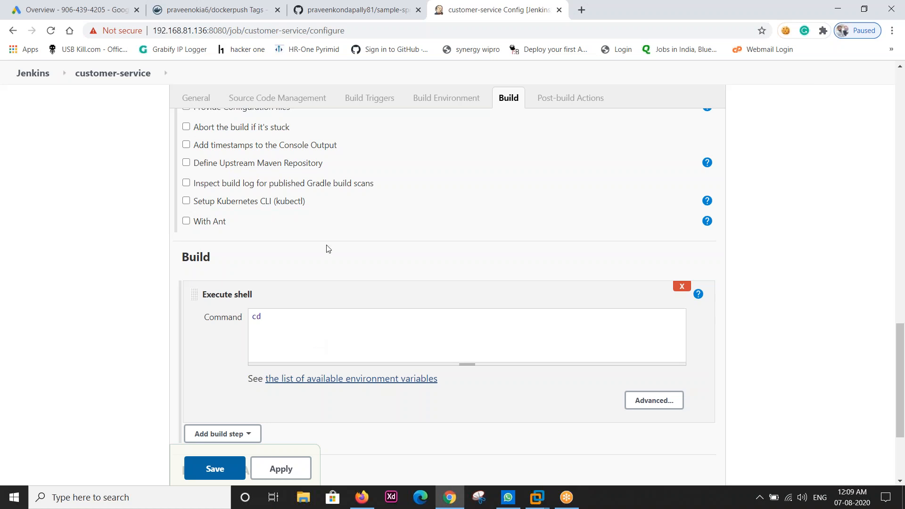
type("custome")
type("r-ser")
type("vice")
type(" mvn clean insatll")
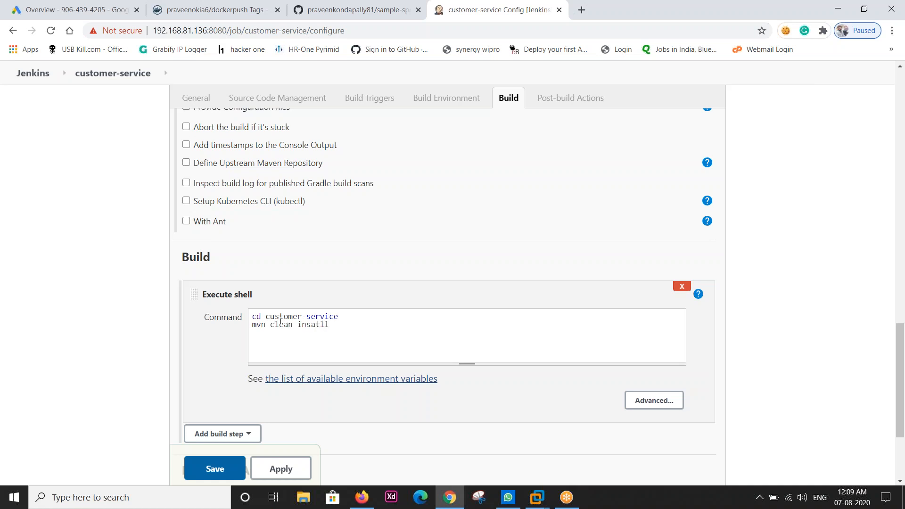
key("BackSpace")
key("BackSpace")
key("BackSpace")
key("BackSpace")
type("tall")
Append docker build -t and sudo docker push lines for the Docker Hub account's app-push image, and save the customer-service job
key("Return")
type("dockre")
key("BackSpace")
type("ker build -t praveenokia6/app-")
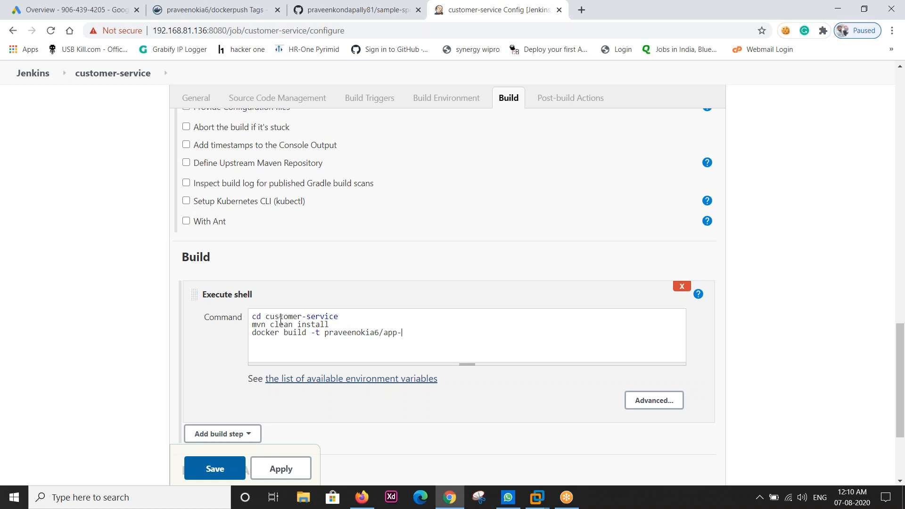
type("ush")
key("Return")
type("su")
key("BackSpace")
type("udo docerker push pravee")
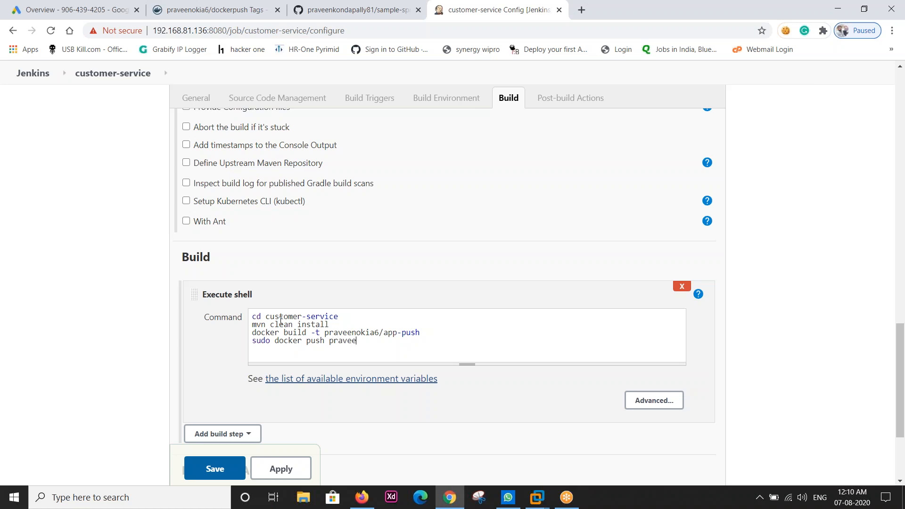
type("nokia6/app-push")
left_click(215, 469)
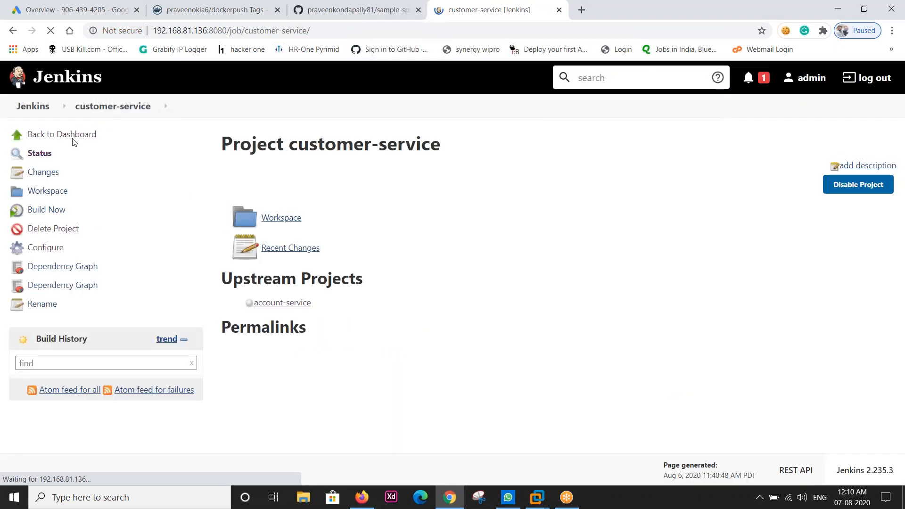
Configure the discovery-service job to use Git with the HTTPS clone URL of the sample-spring-microservices repository
left_click(79, 137)
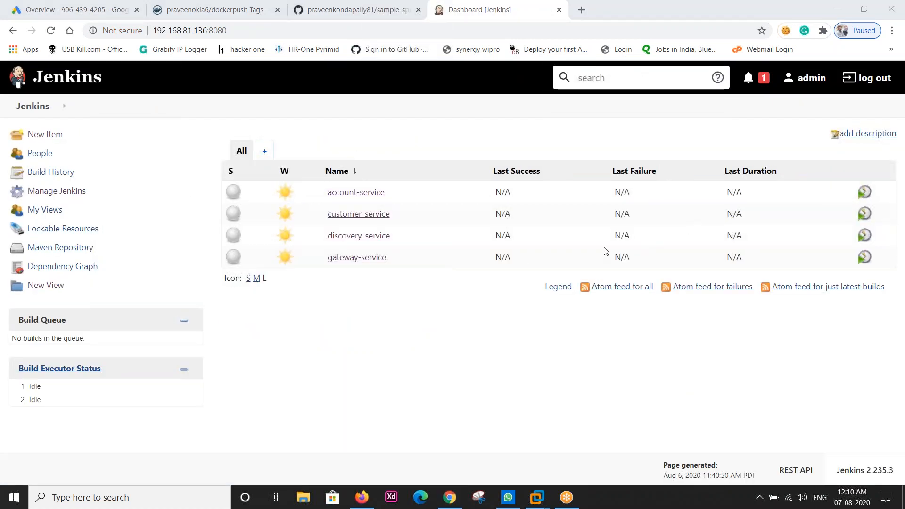
left_click(395, 238)
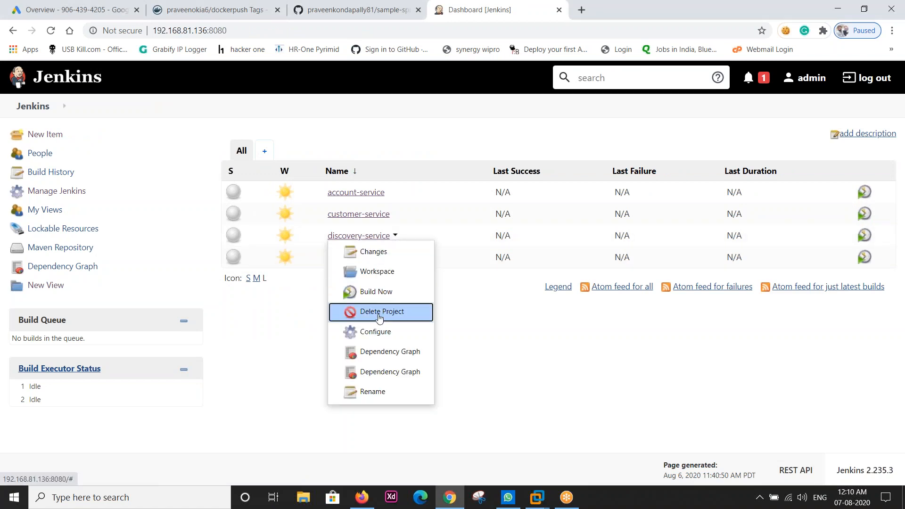
left_click(385, 332)
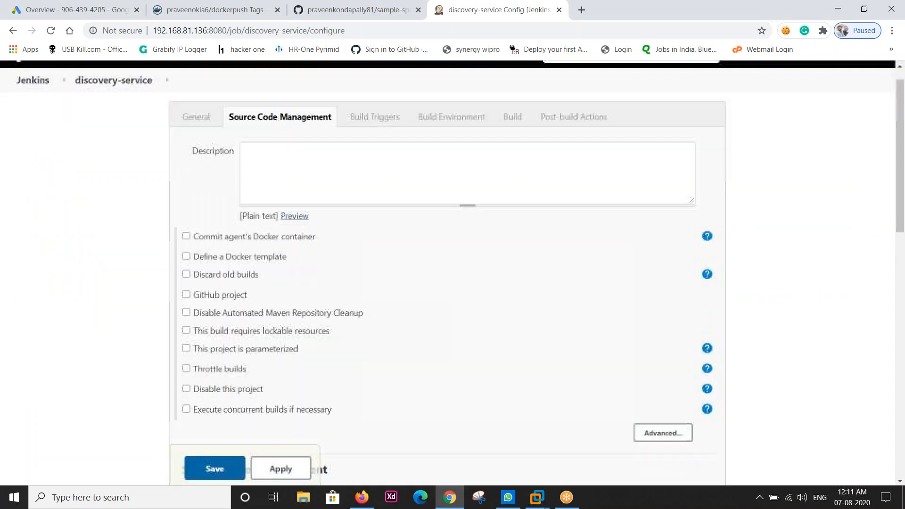
left_click(197, 174)
left_click(401, 213)
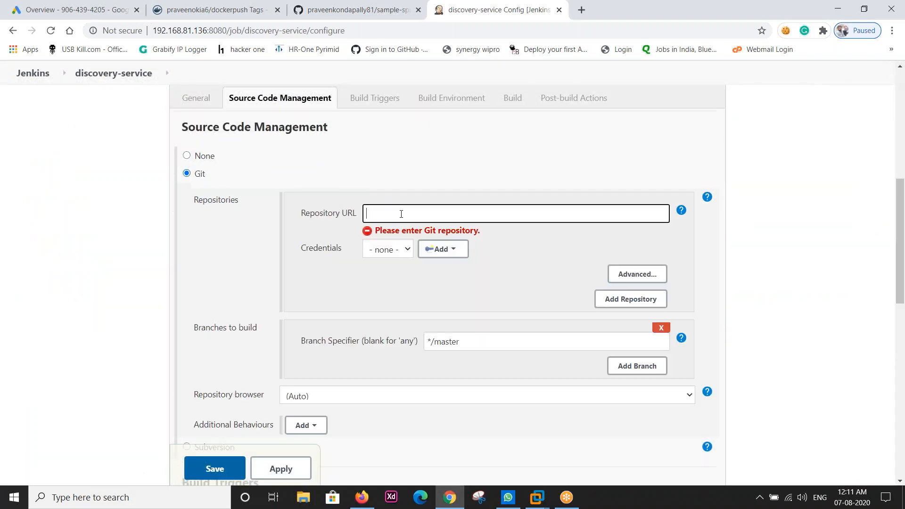
type("https://github.com/praveenkondapally81/sample-spring-microservices.git")
left_click(437, 149)
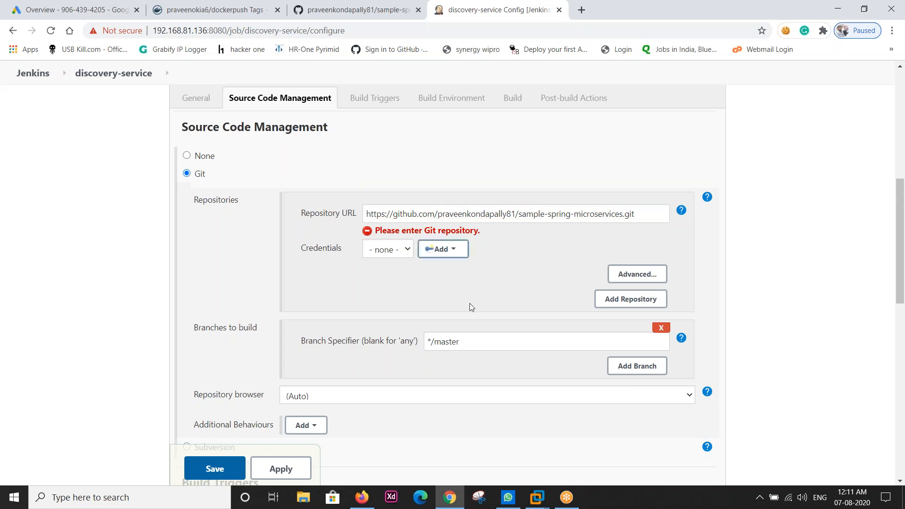
Add an Execute shell step to discovery-service with "cd discovery-service", "mvn clean install", docker build -t for the app-push image from "." and sudo docker push
left_click(513, 98)
left_click(203, 289)
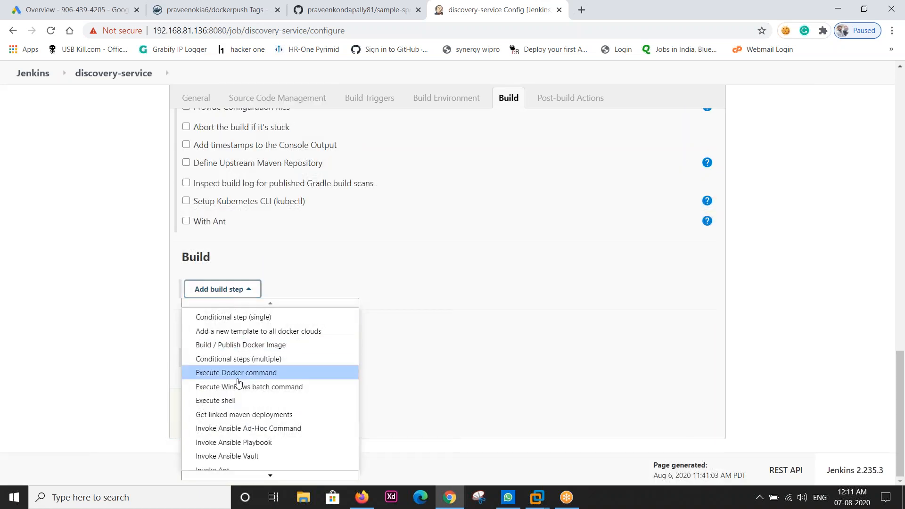
left_click(237, 401)
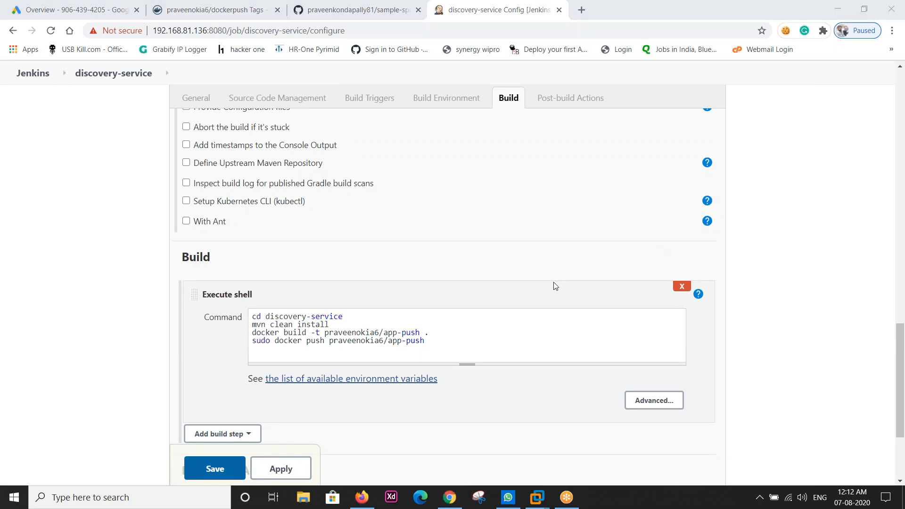
Add a Build other projects post-build action that triggers gateway-service, and save the discovery-service job
scroll(482, 394, "down", 1)
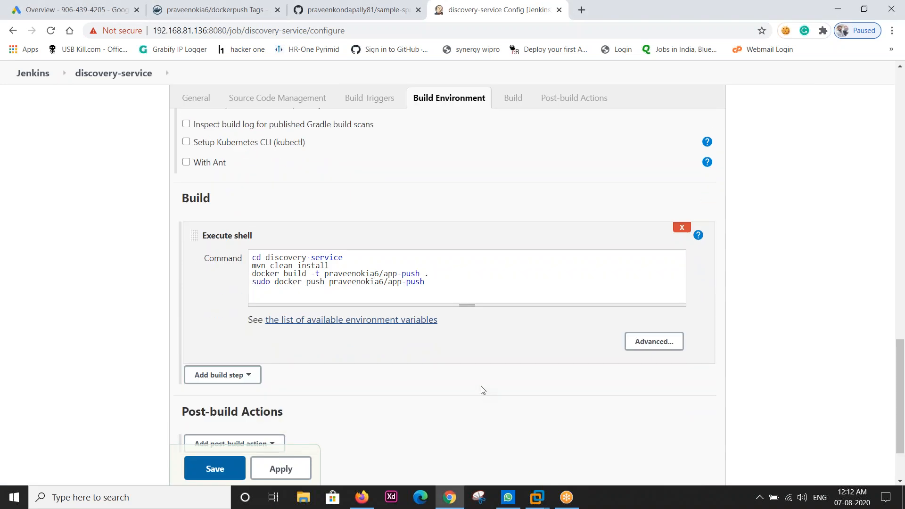
scroll(287, 399, "down", 1)
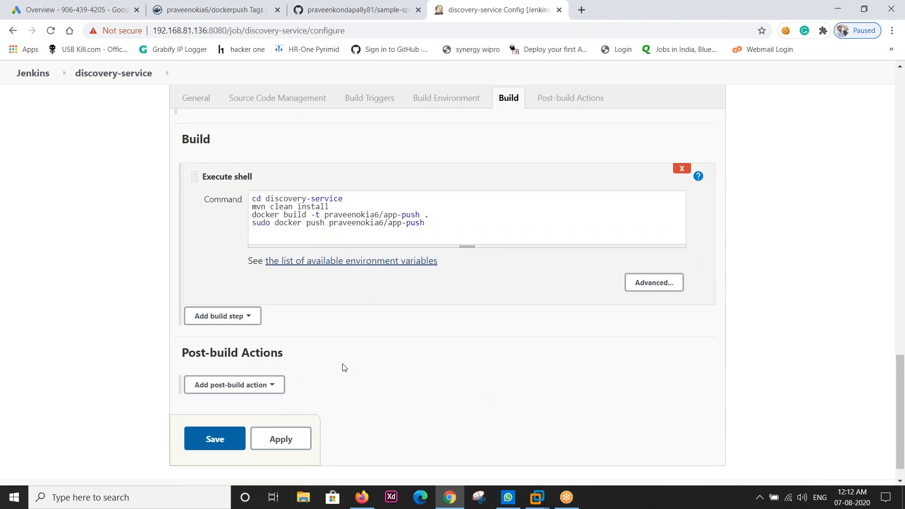
left_click(257, 386)
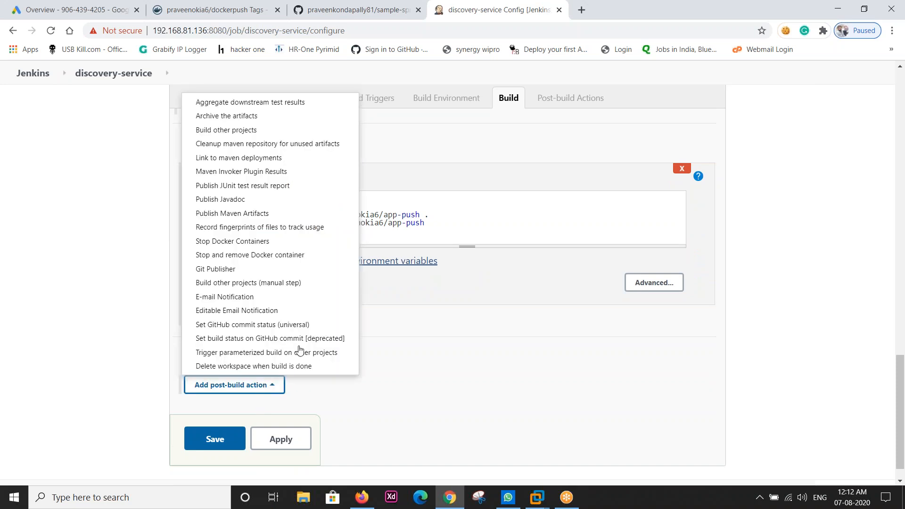
left_click(251, 128)
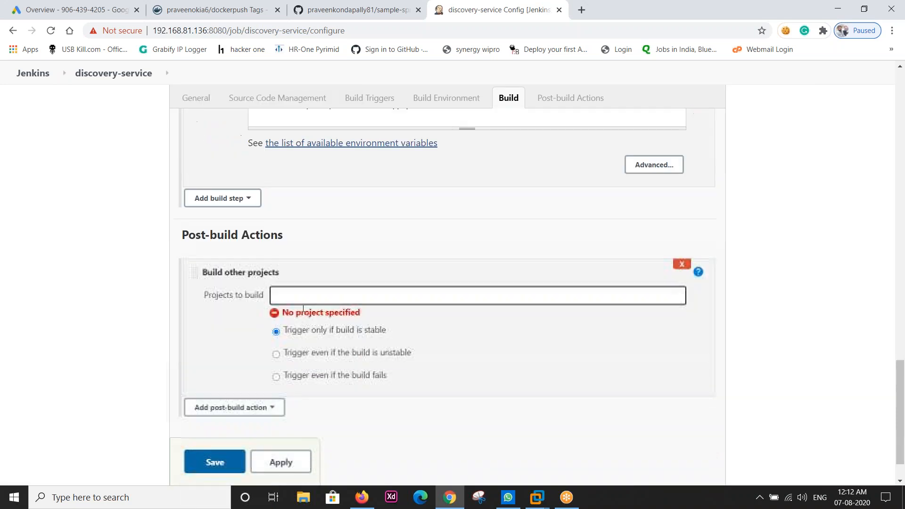
type("gate")
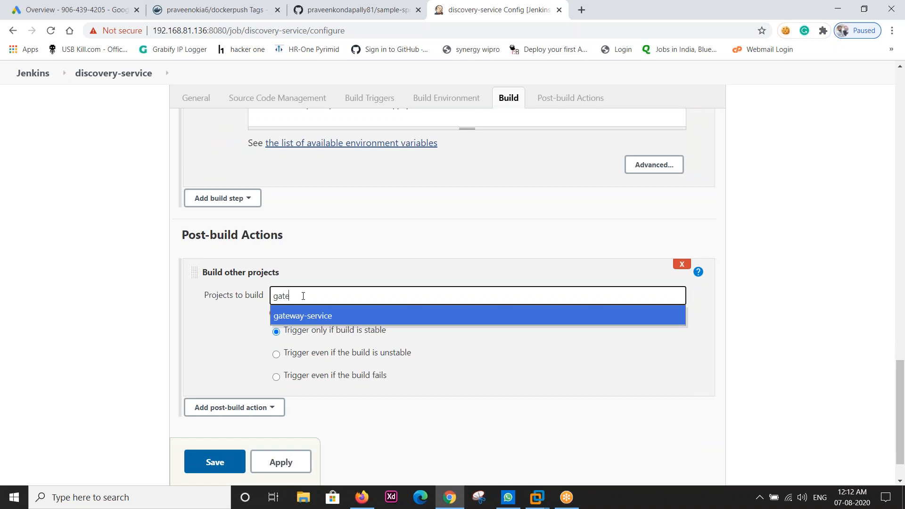
left_click(306, 312)
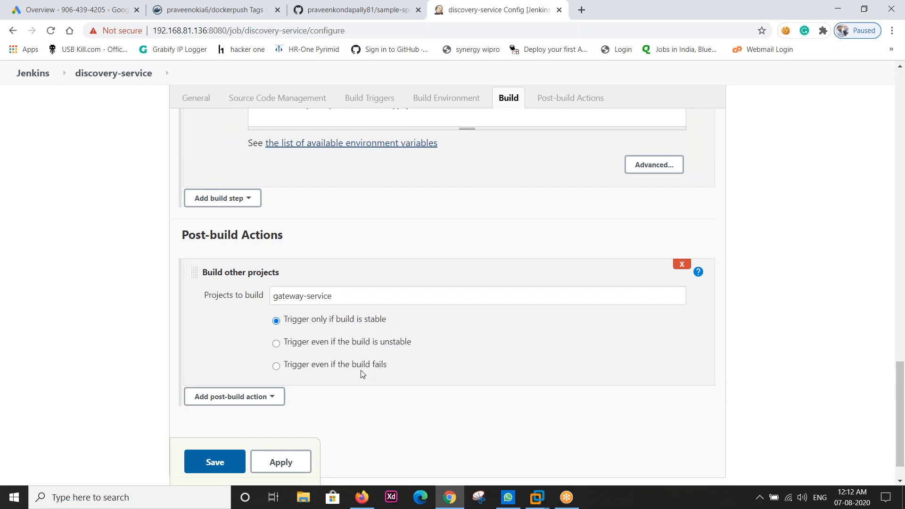
left_click(229, 468)
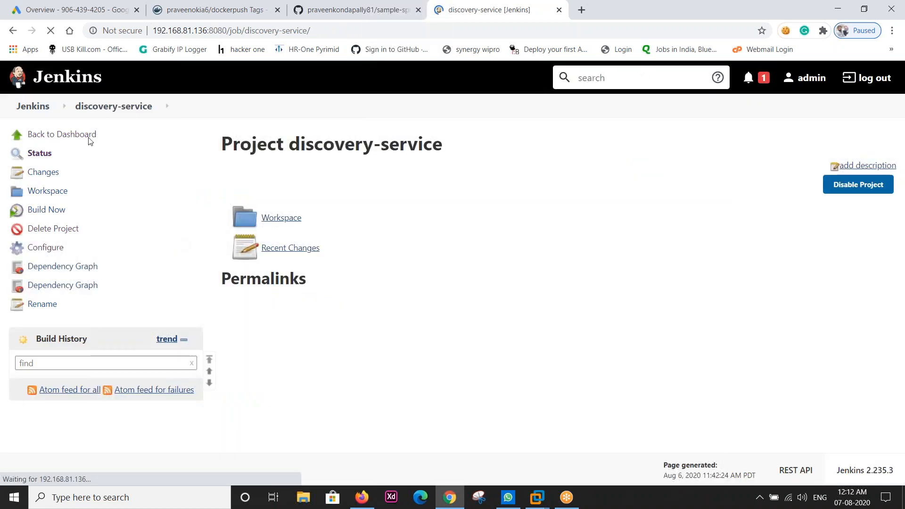
Open the gateway-service job's configuration and add an Execute shell build step with the commands "cd gateway-service" and "mvn clean install"
left_click(88, 137)
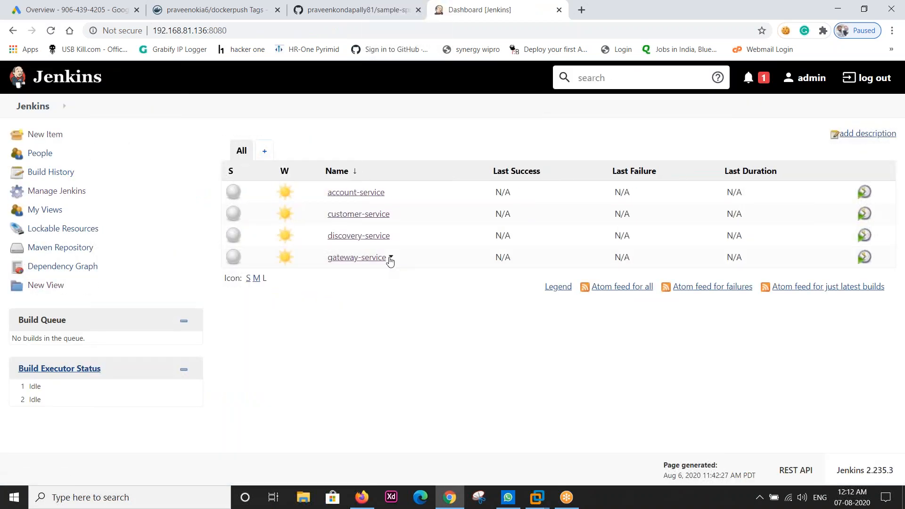
left_click(391, 257)
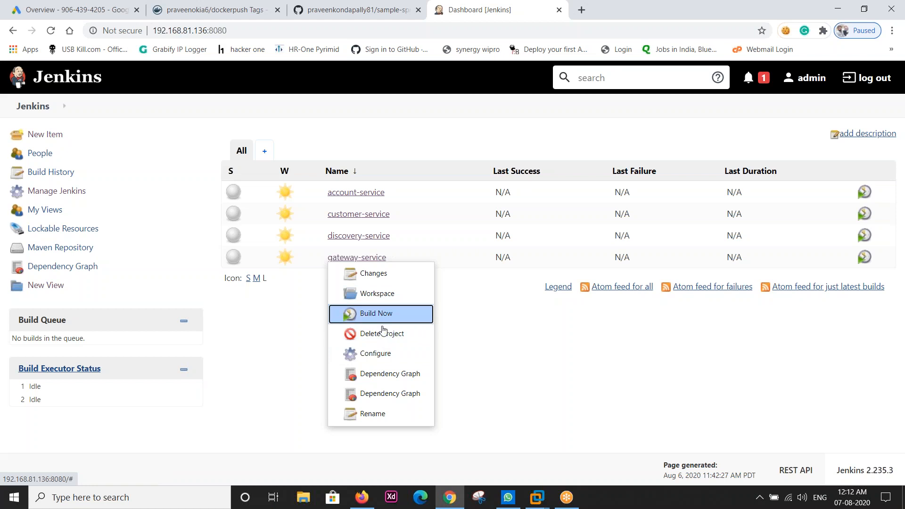
left_click(381, 354)
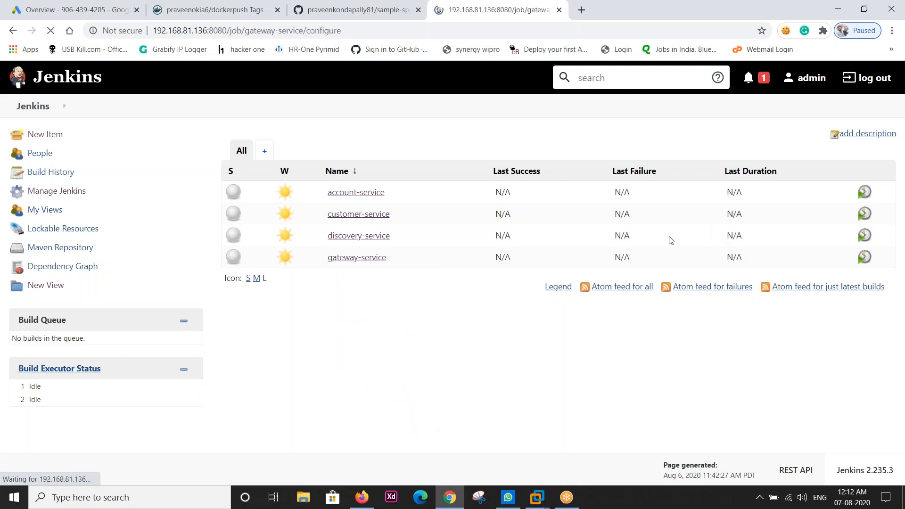
left_click(255, 284)
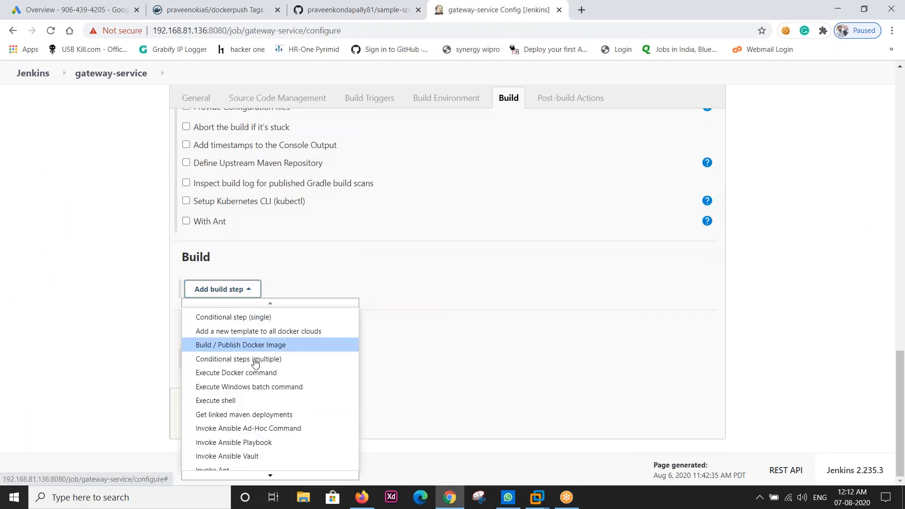
left_click(236, 401)
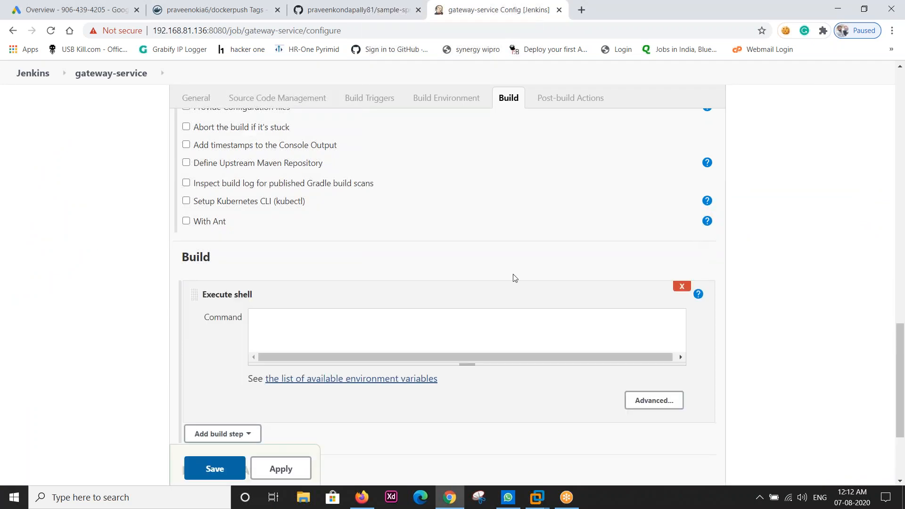
left_click(437, 348)
type("cd ")
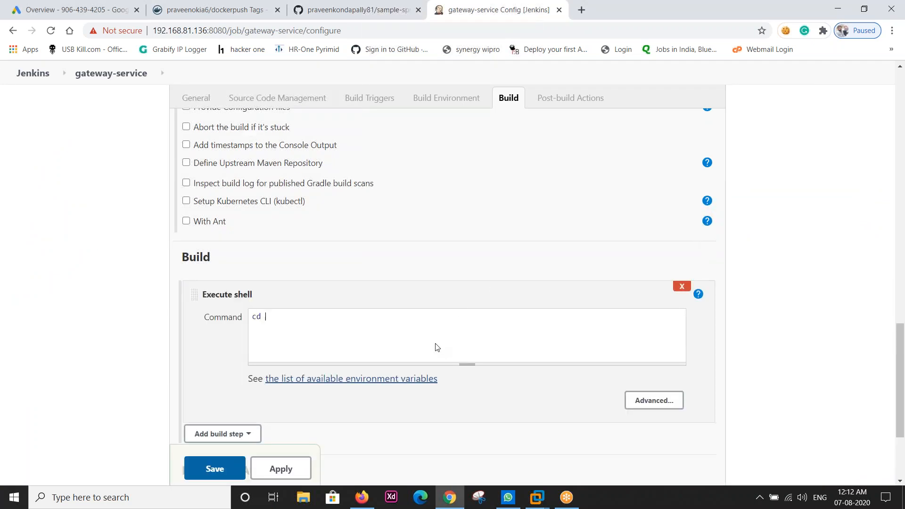
type("gateway-service")
key("Return")
type("mvn clean install")
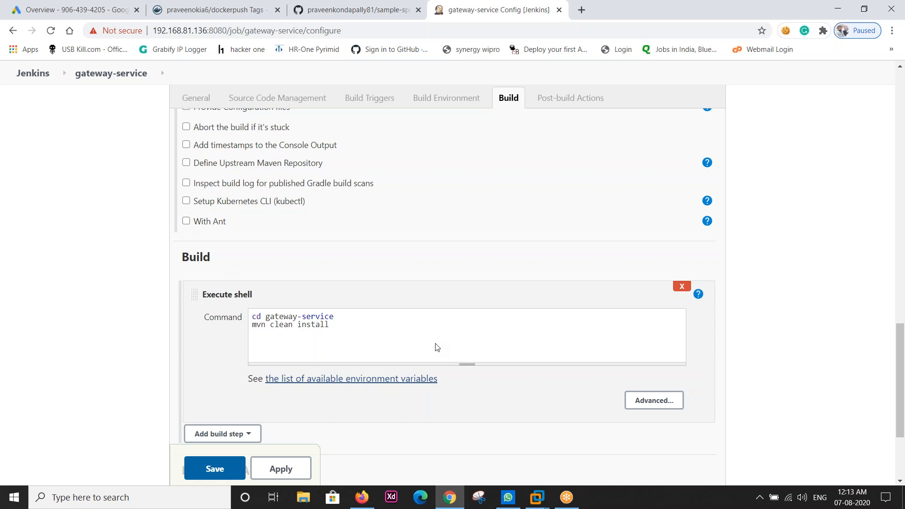
Add docker build -t for the app-push image from "." and sudo docker push to gateway-service's shell commands, save, and return to the dashboard
type("docker build -t praveenokia6/app-push . sudo docker push praveenokia6/app-push")
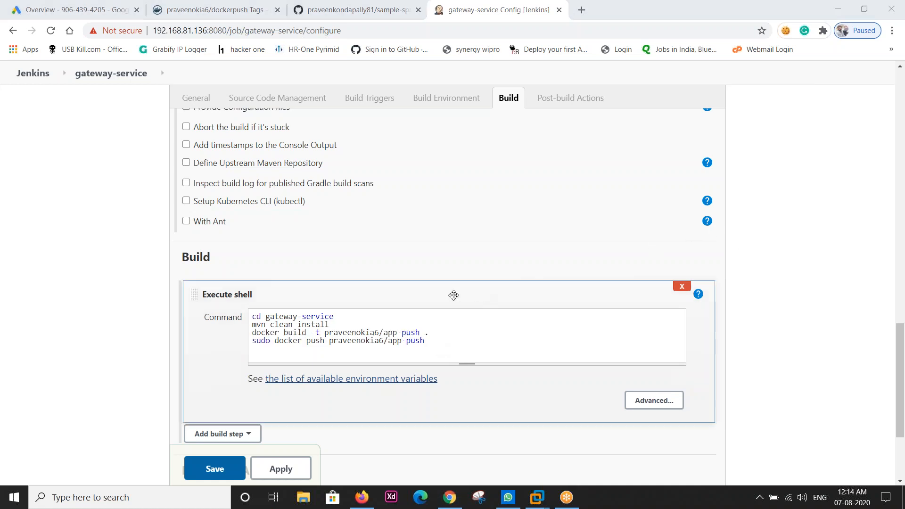
scroll(454, 296, "down", 3)
left_click(224, 439)
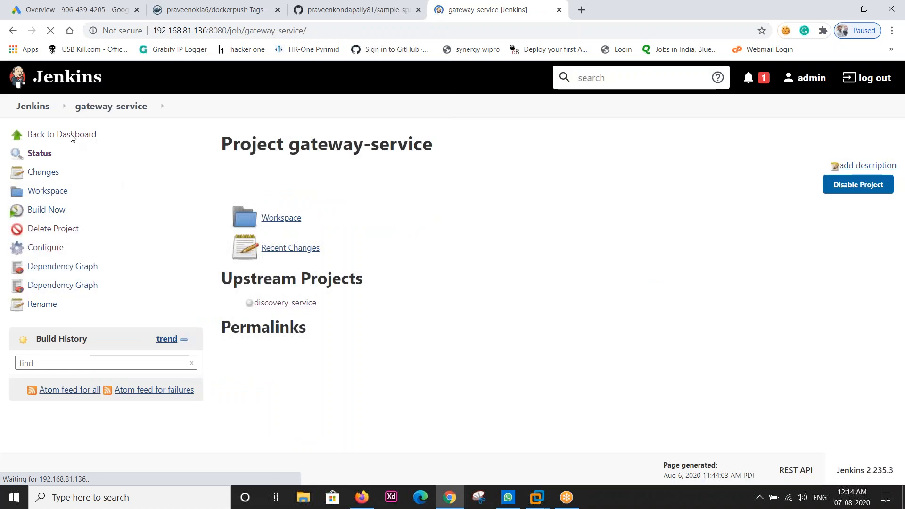
left_click(71, 137)
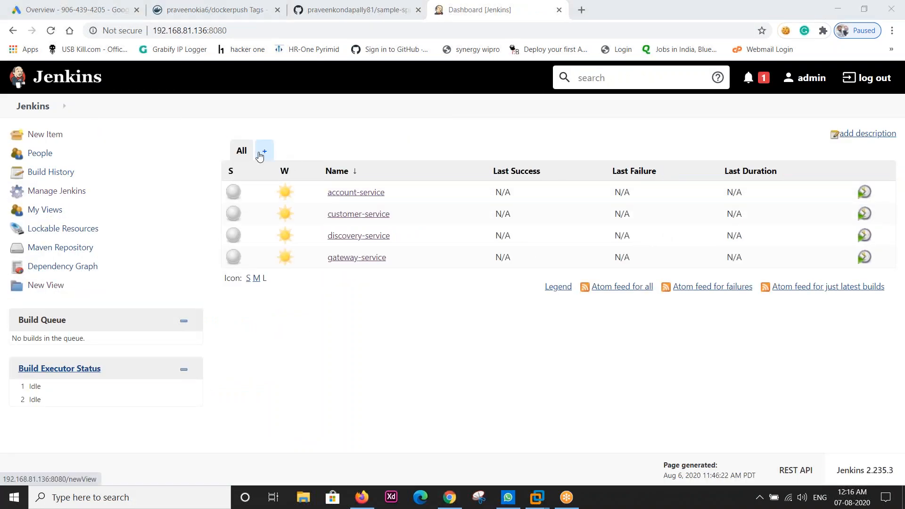
Create a new Build Pipeline View named app-push
left_click(260, 154)
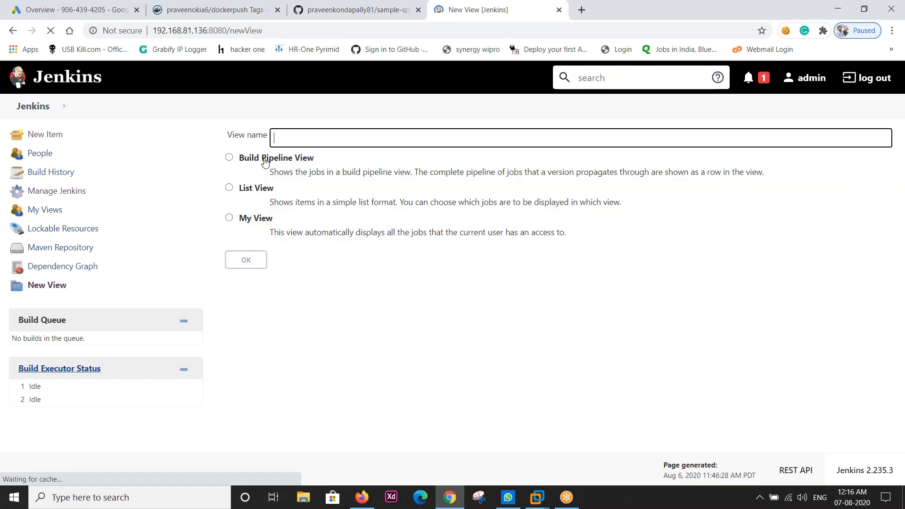
left_click(229, 157)
left_click(331, 143)
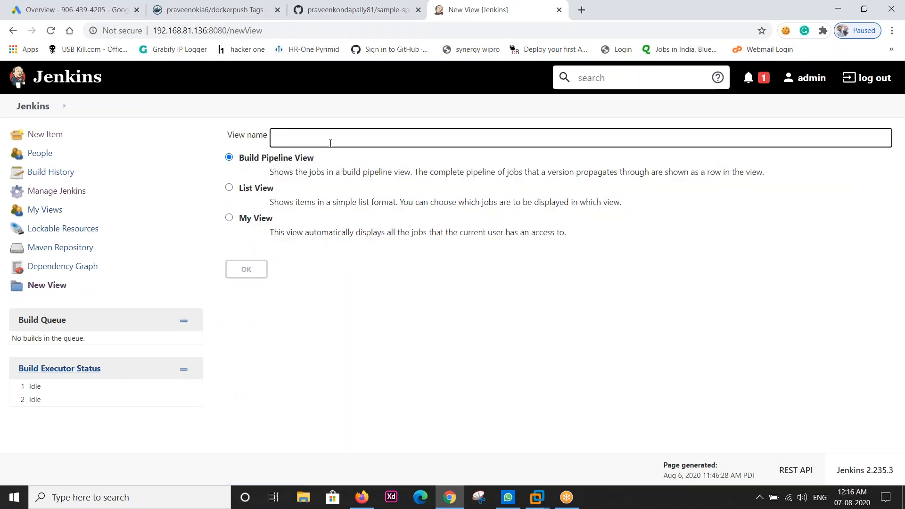
type("app-push")
left_click(246, 270)
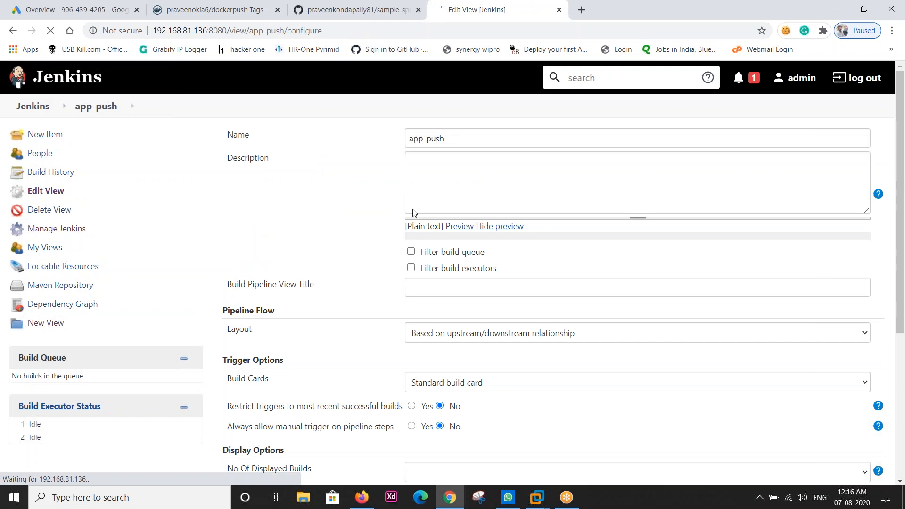
Keep account-service as the initial job of the app-push view, leave the description empty, and save the view configuration
left_click(422, 184)
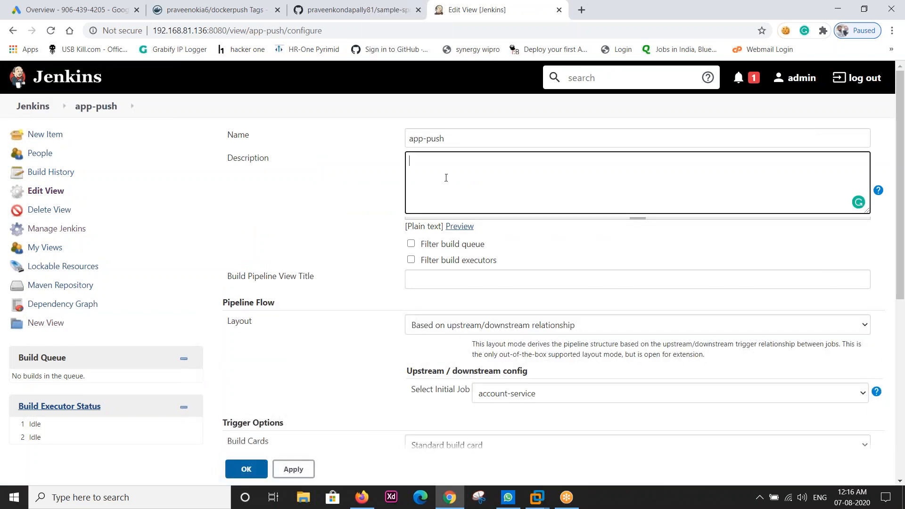
scroll(446, 272, "down", 2)
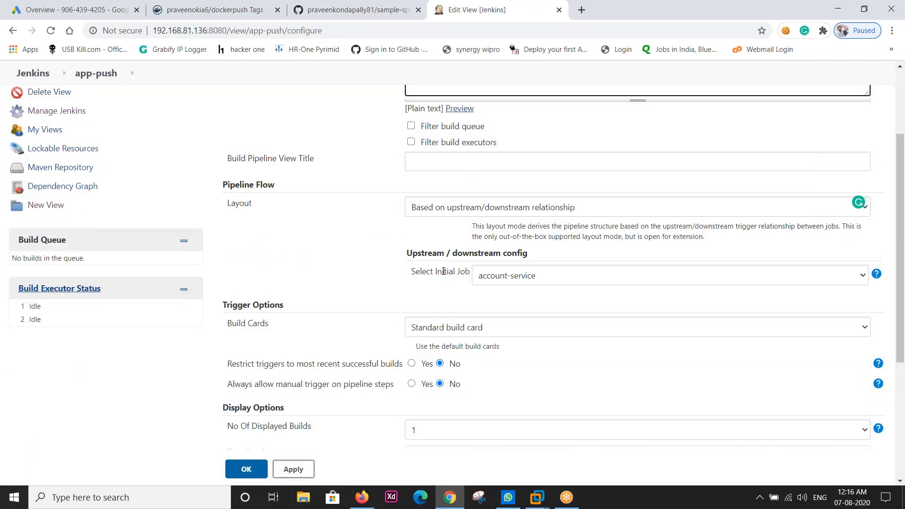
left_click(493, 282)
left_click(493, 282)
left_click(288, 474)
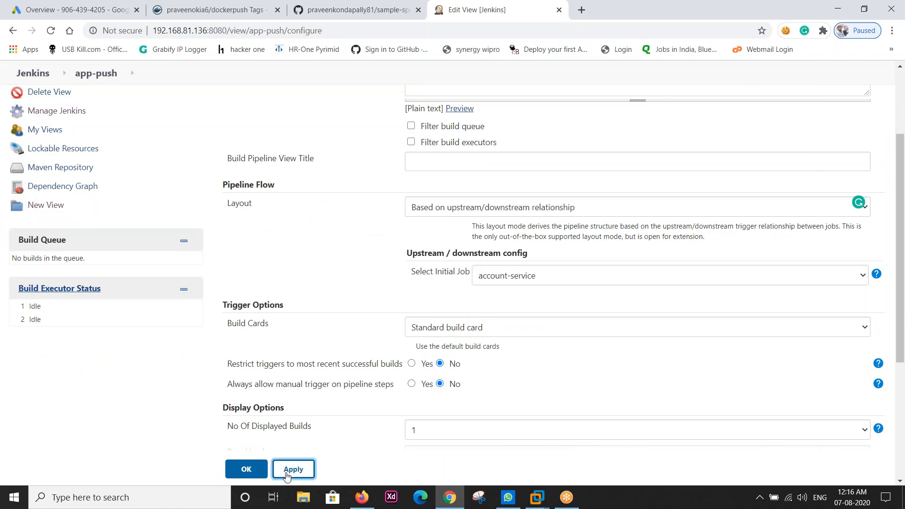
left_click(247, 469)
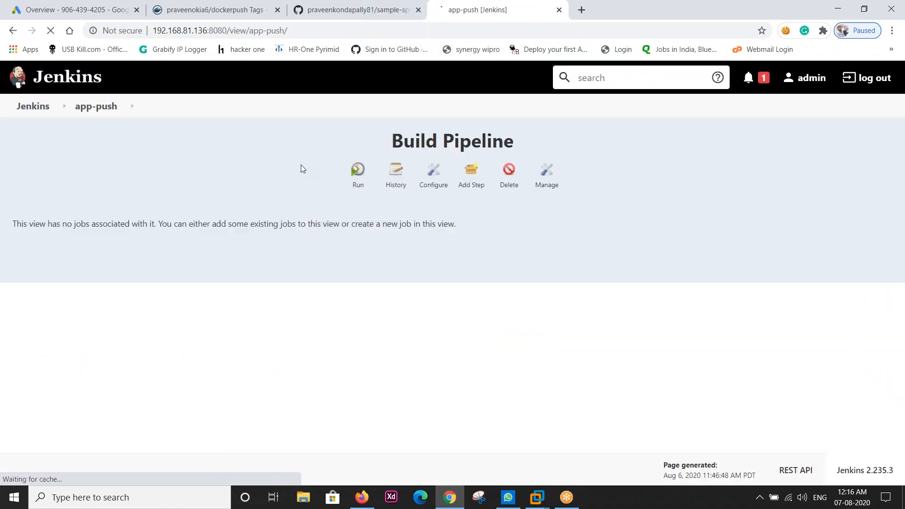
Run the app-push pipeline and follow the console output of the account-service build
left_click(360, 188)
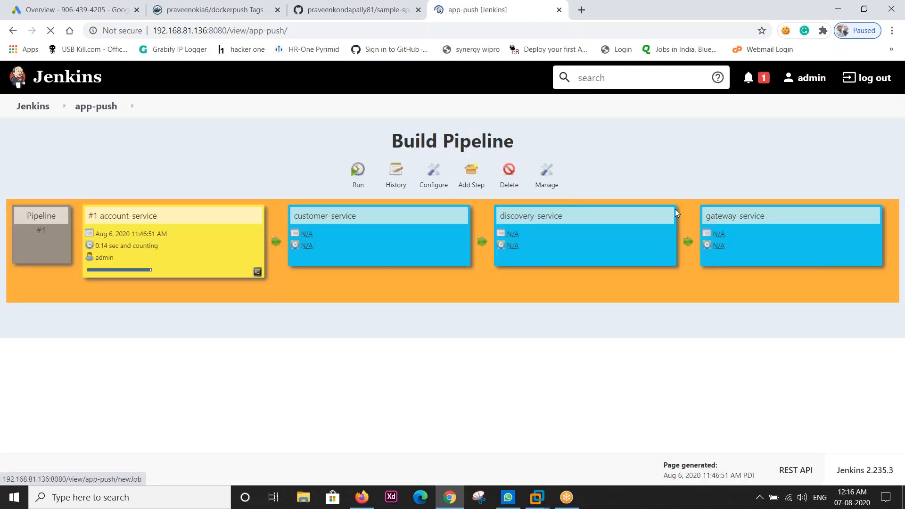
left_click(258, 272)
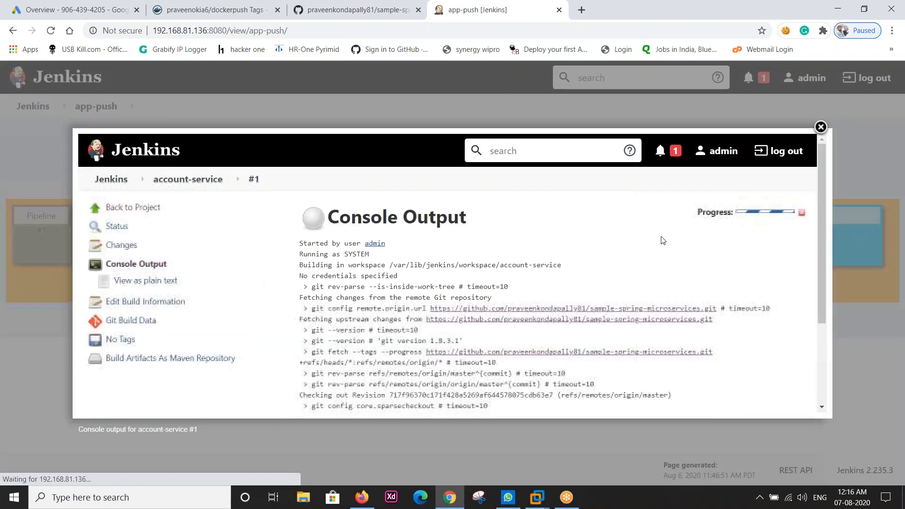
scroll(541, 289, "down", 3)
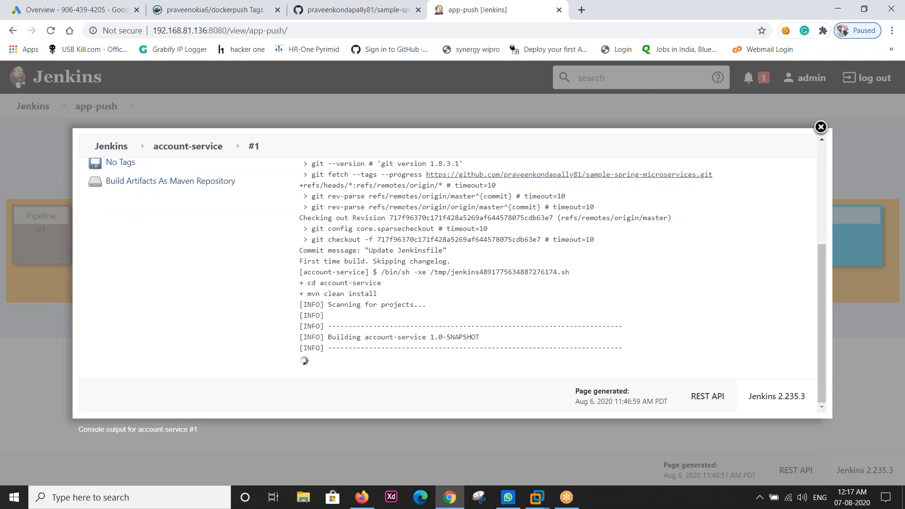
key("alt+Tab")
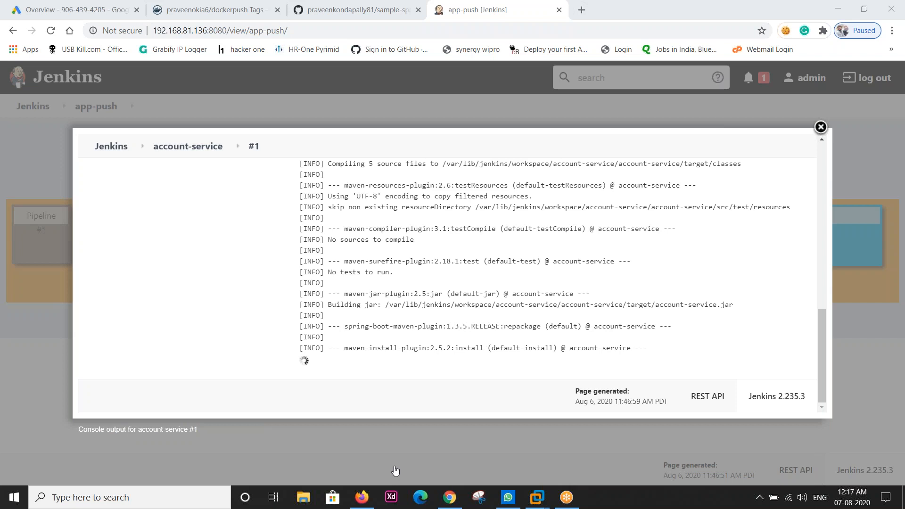
left_click(370, 506)
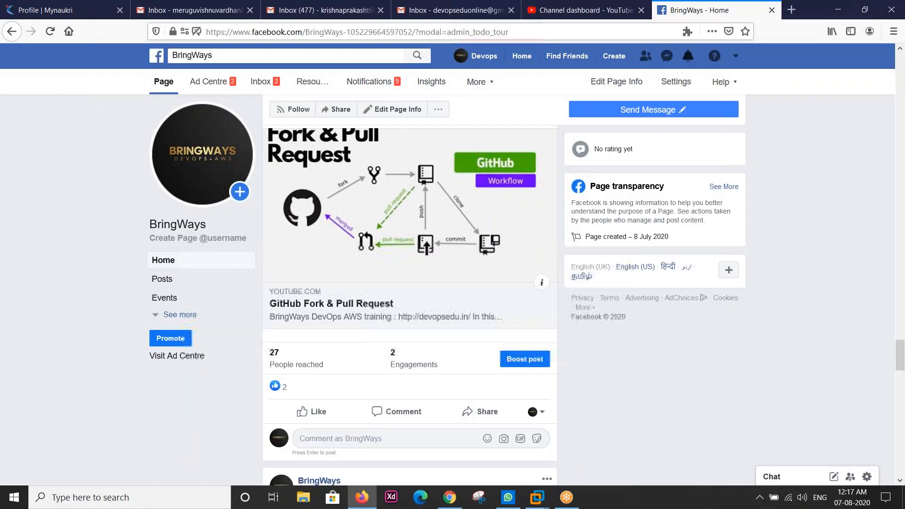
left_click(357, 503)
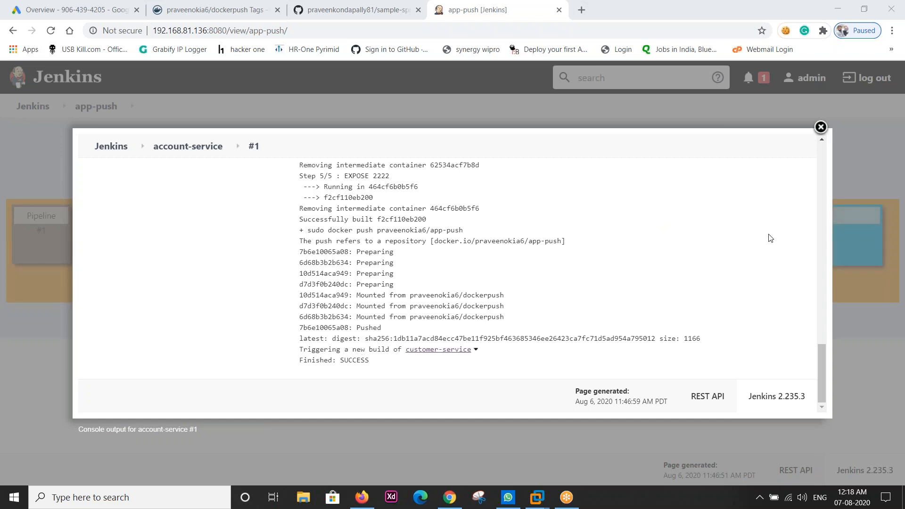
Close the account-service console output and check the gateway-service build's console output from the pipeline view
left_click(821, 127)
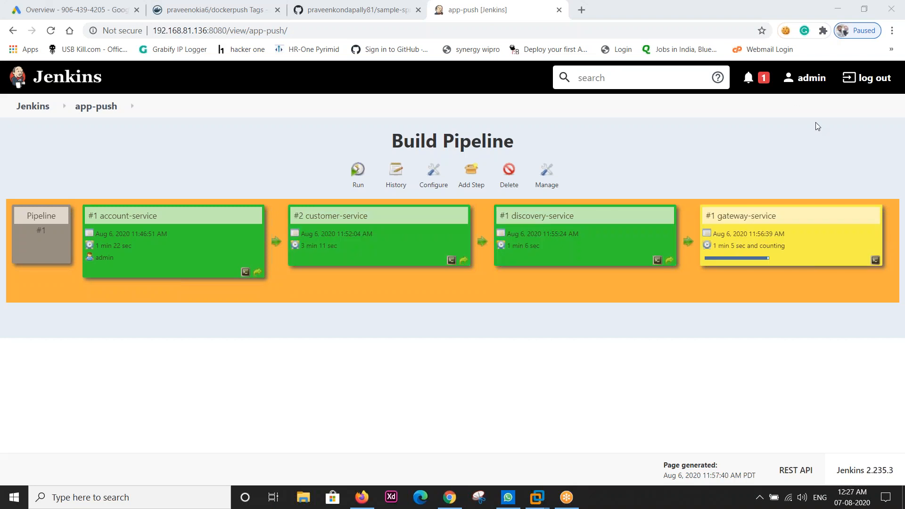
left_click(876, 260)
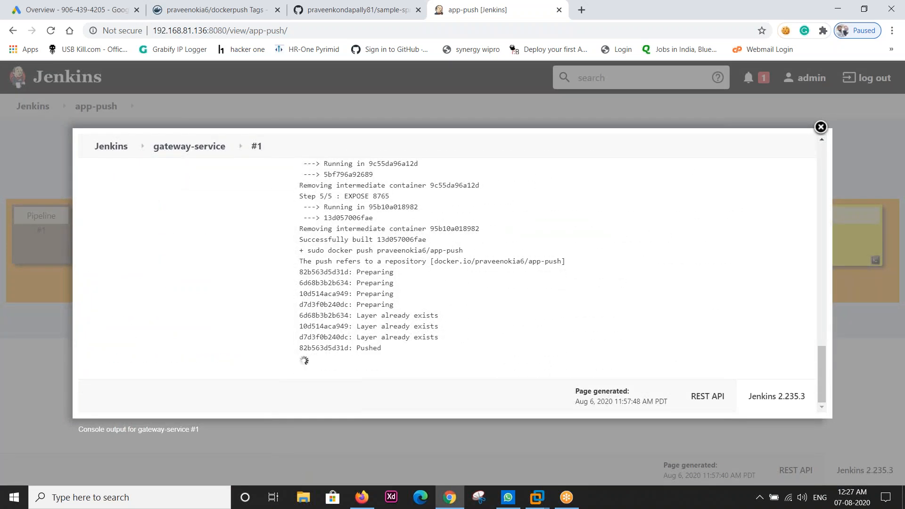
left_click(821, 128)
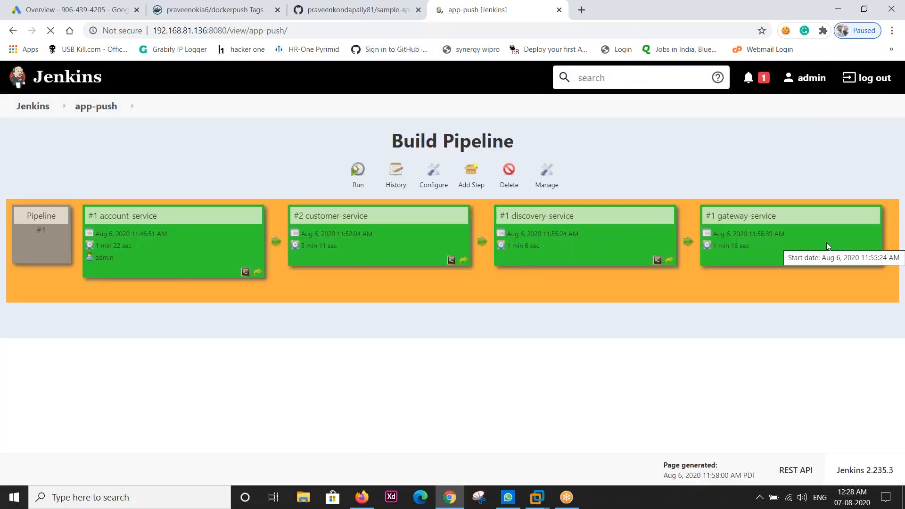
Switch to Docker Hub and reload the app-push repository page to check for the pushed images
left_click(211, 10)
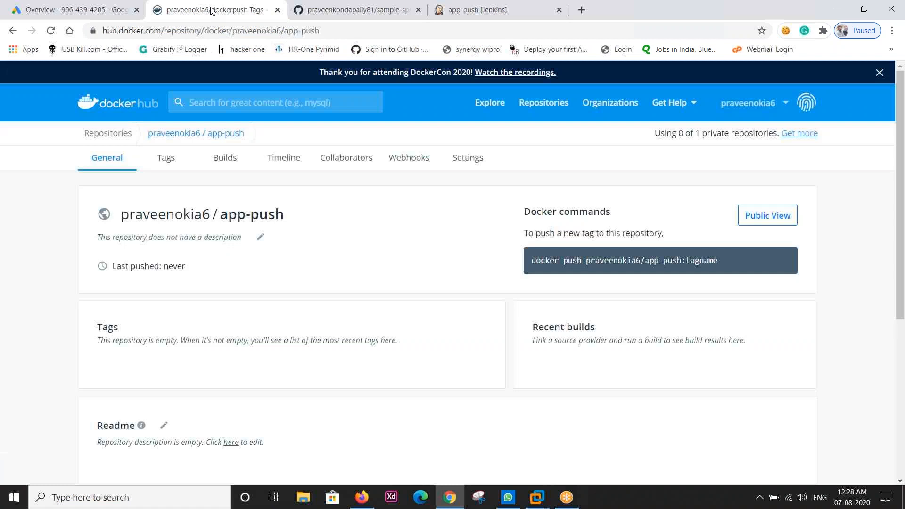
left_click(47, 36)
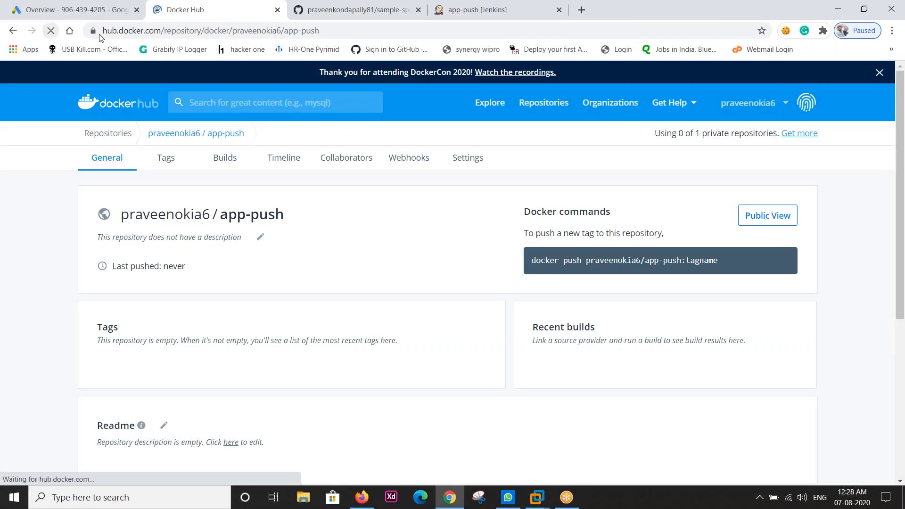